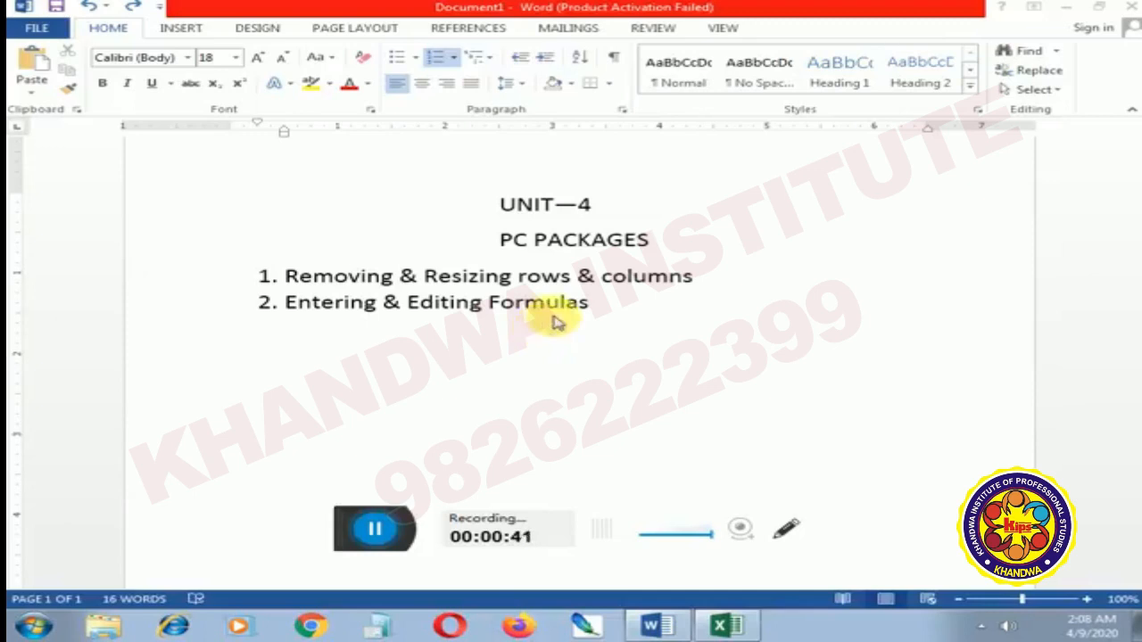
Step: Switch to the Excel marks sheet and examine the subject headings in row 1 and the student entries in column A
left_click(727, 622)
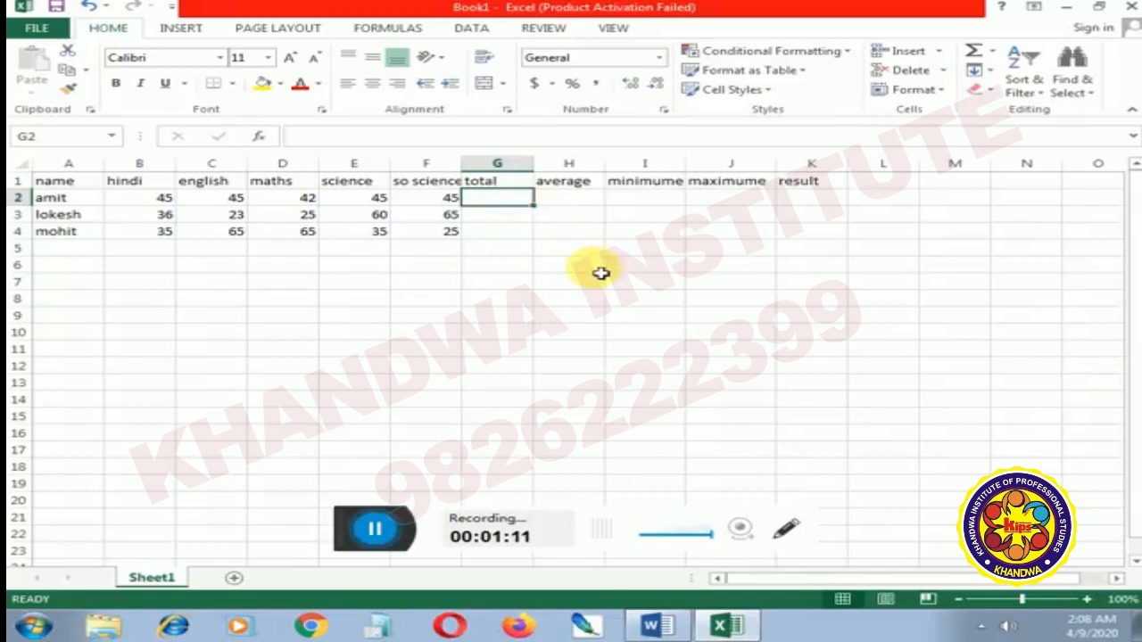
left_click(62, 185)
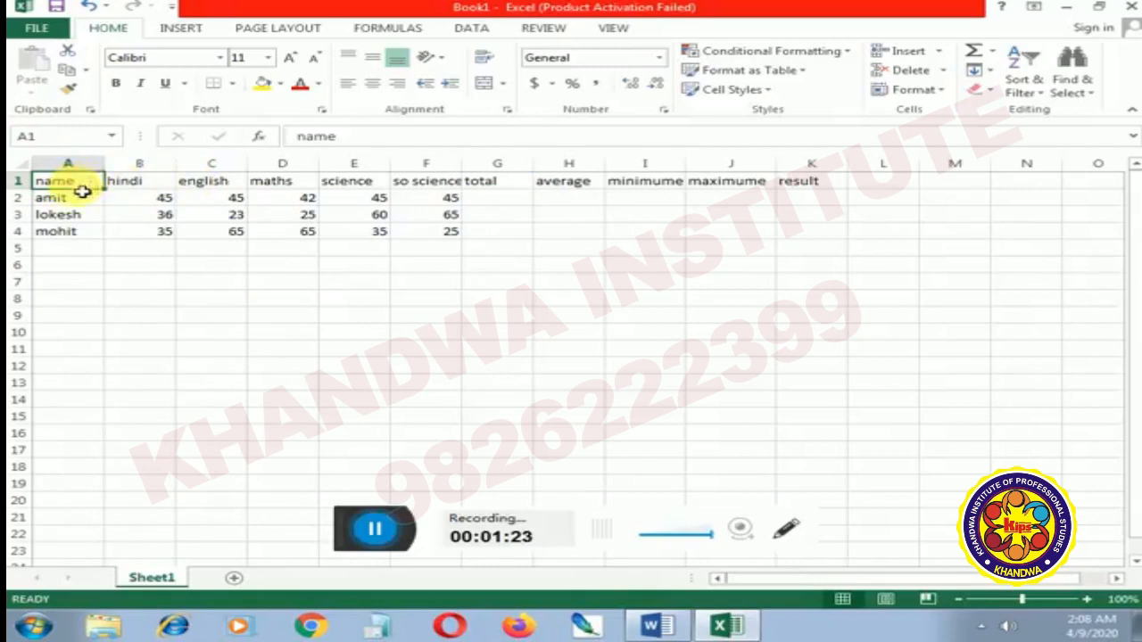
left_click(140, 198)
left_click(138, 182)
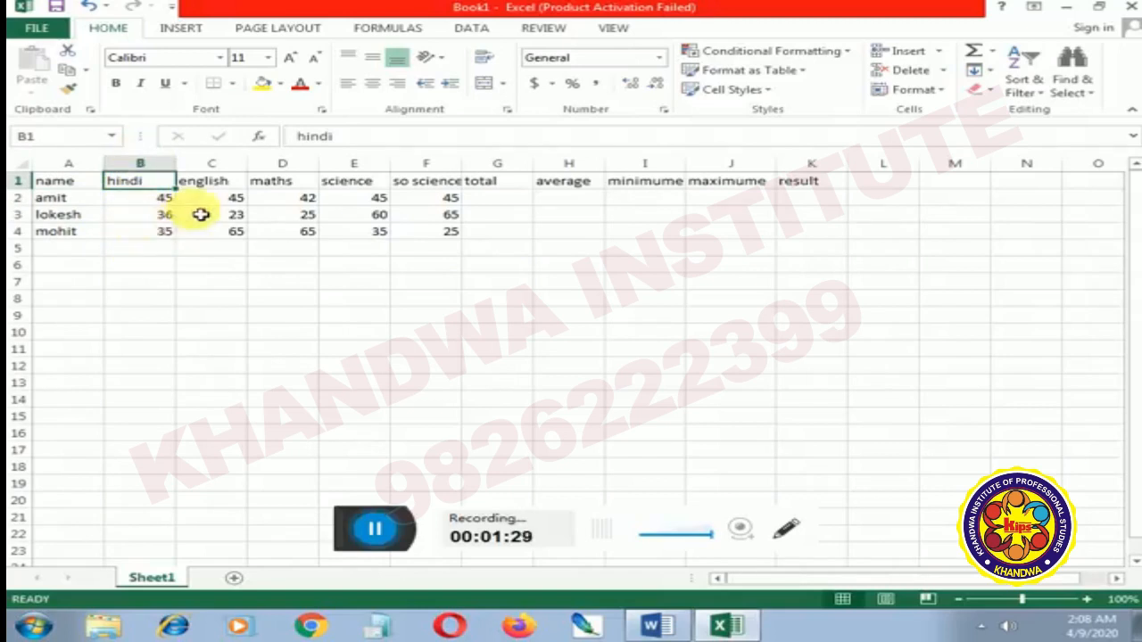
left_click(223, 162)
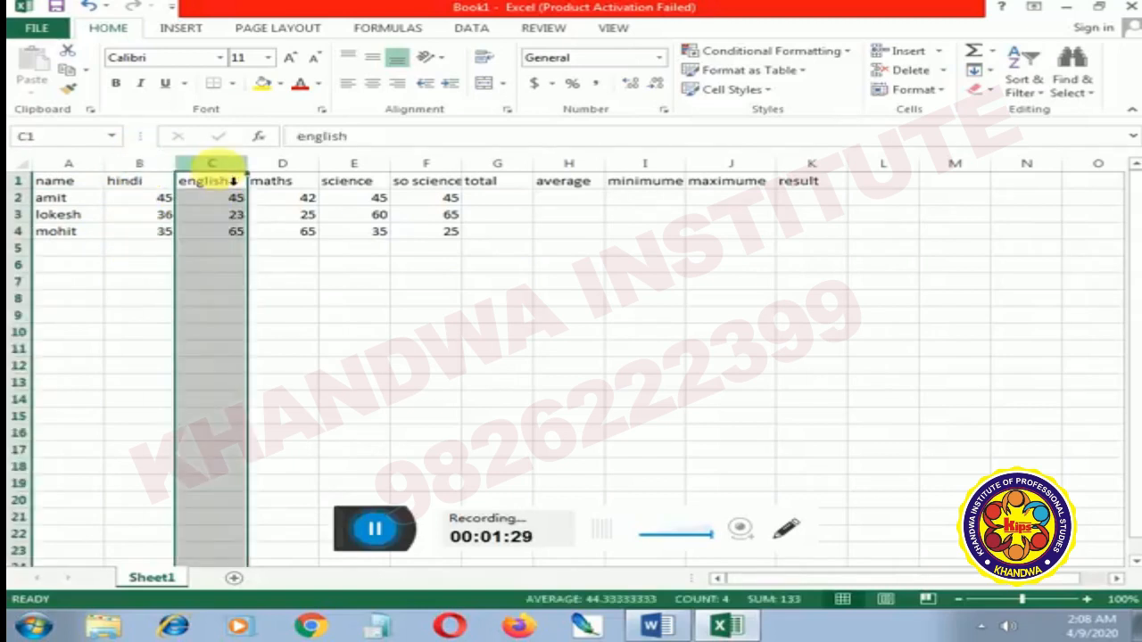
left_click(303, 181)
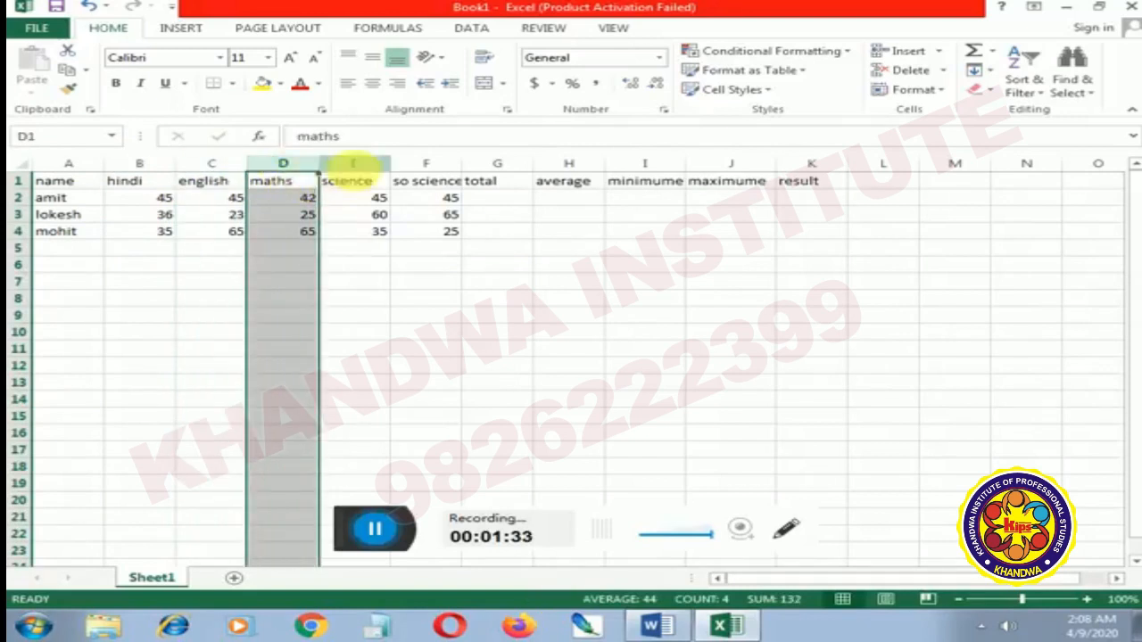
left_click(385, 179)
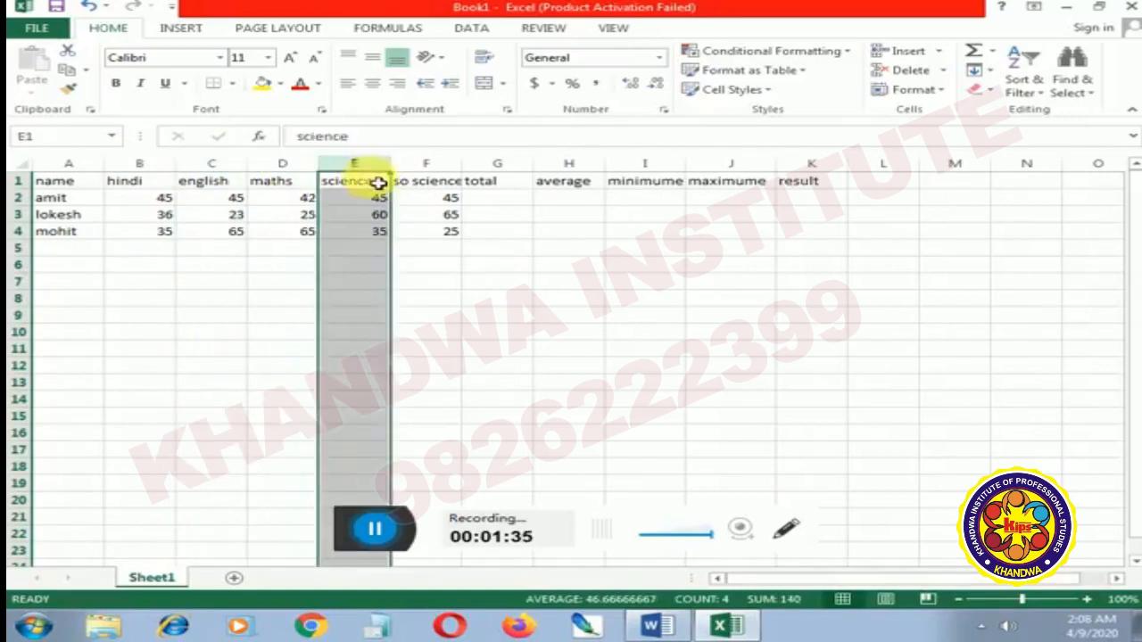
left_click(461, 181)
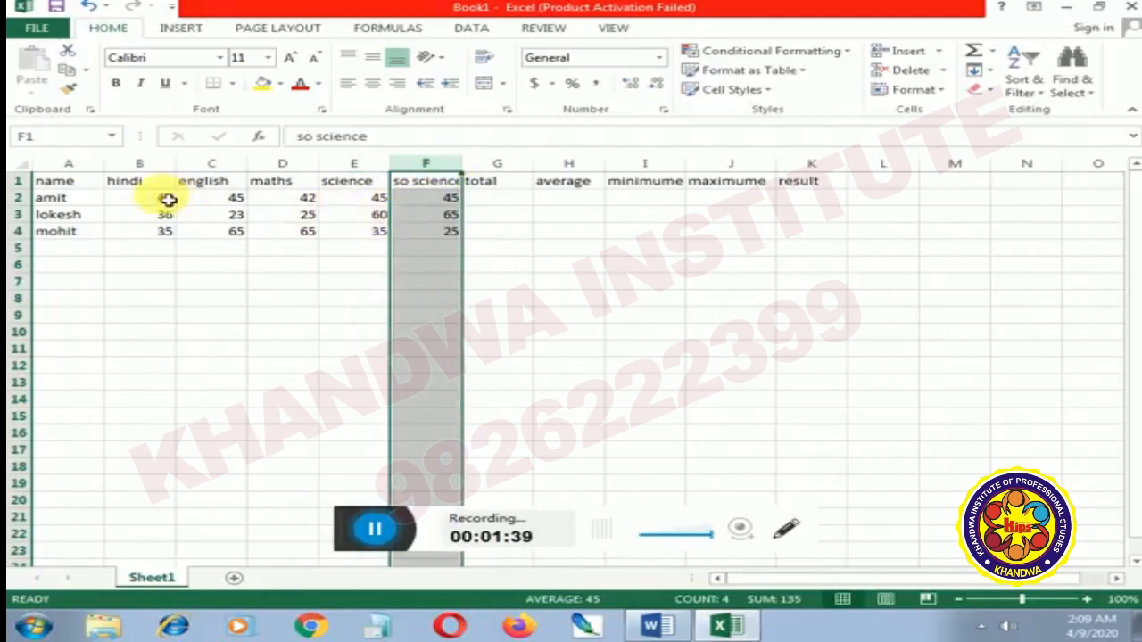
left_click(54, 202)
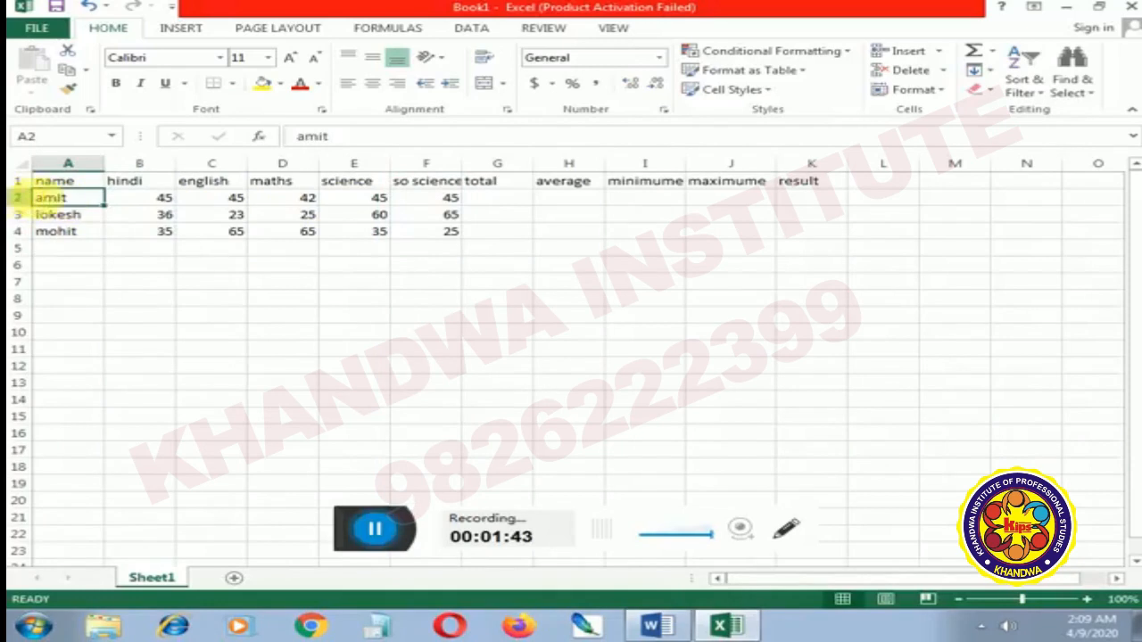
left_click(57, 217)
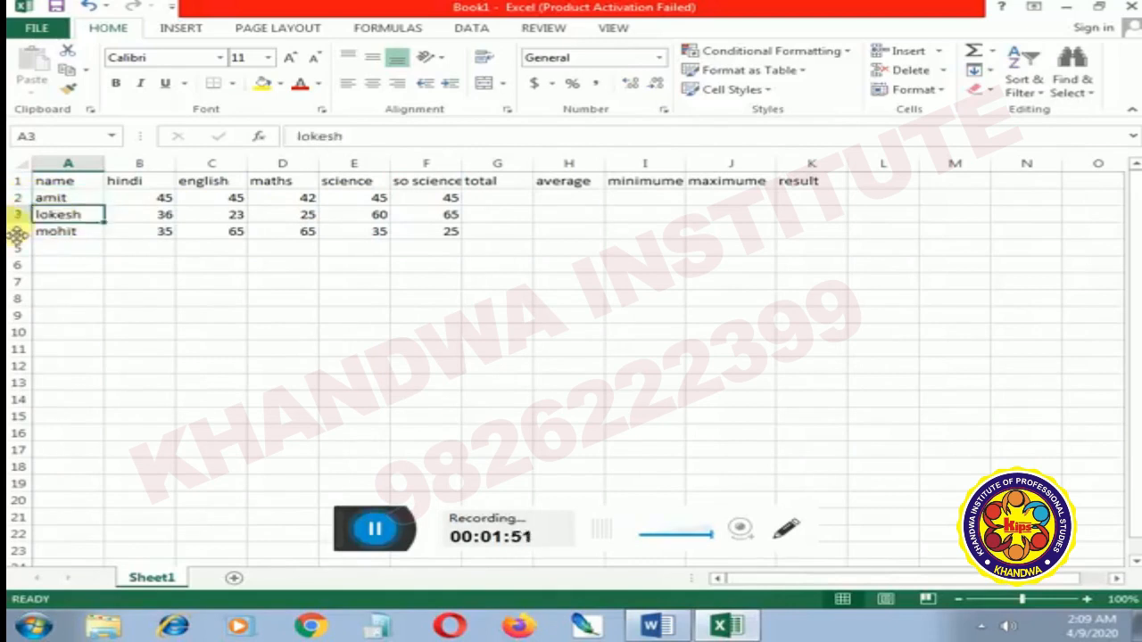
left_click(53, 239)
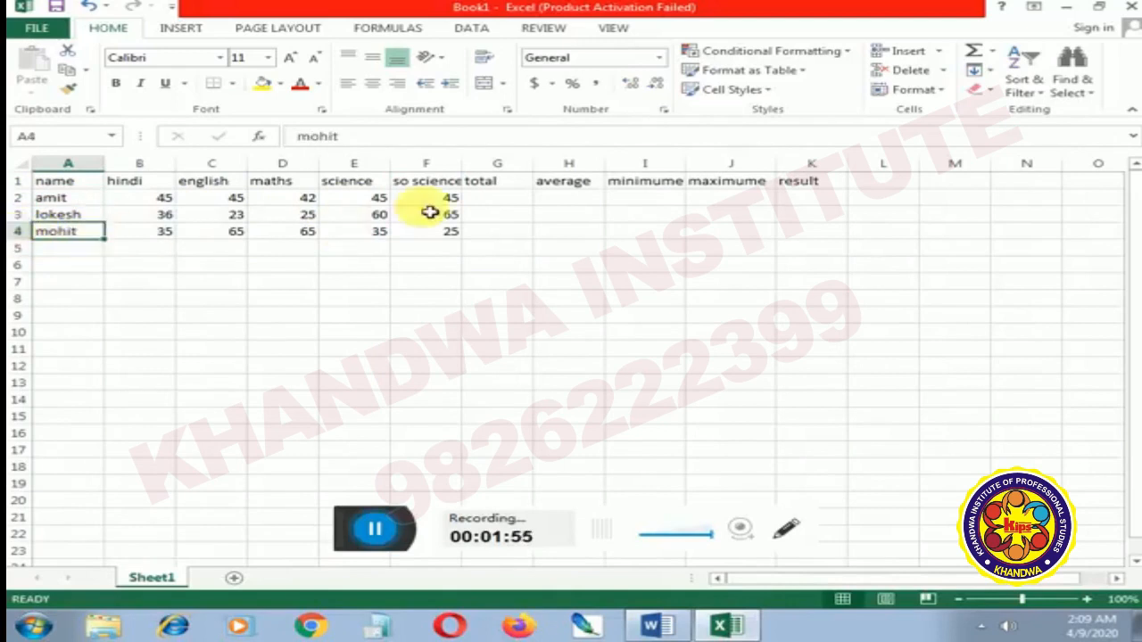
Step: Enter the formula =b2+c2+d2+e2+f2 in cell G2 to total the first student's marks
left_click(484, 203)
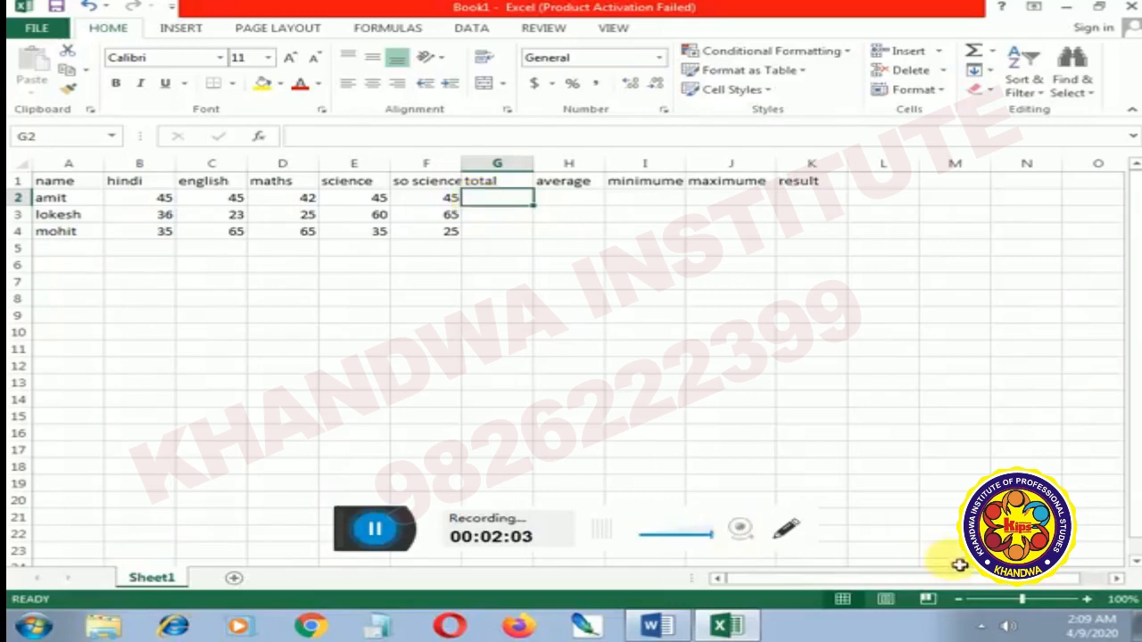
left_click(1037, 599)
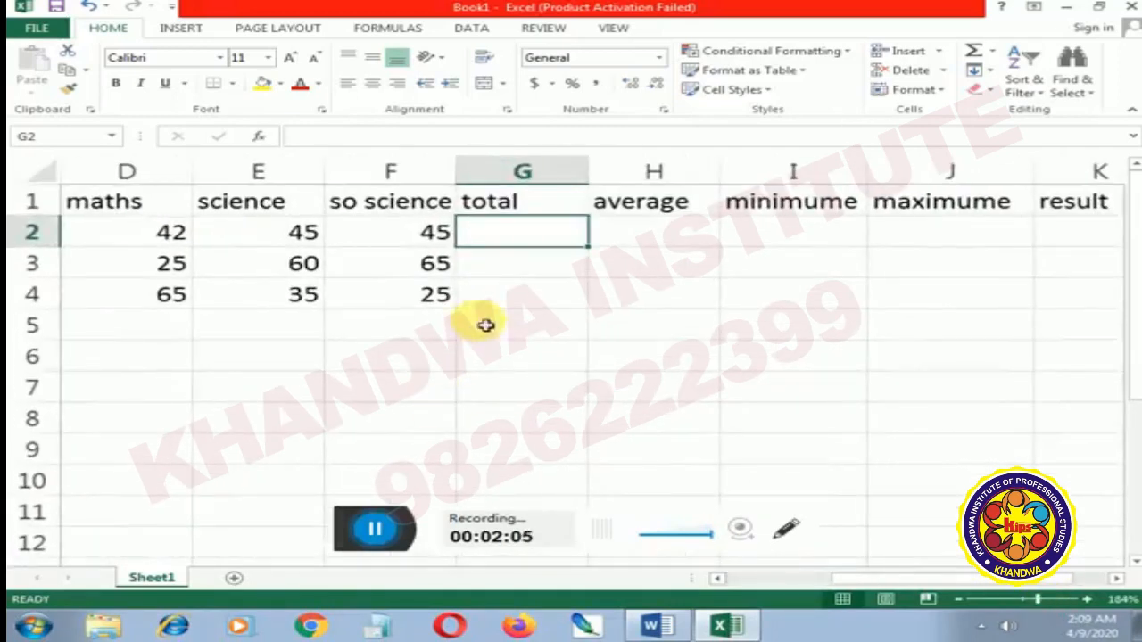
left_click_drag(1035, 600, 1024, 600)
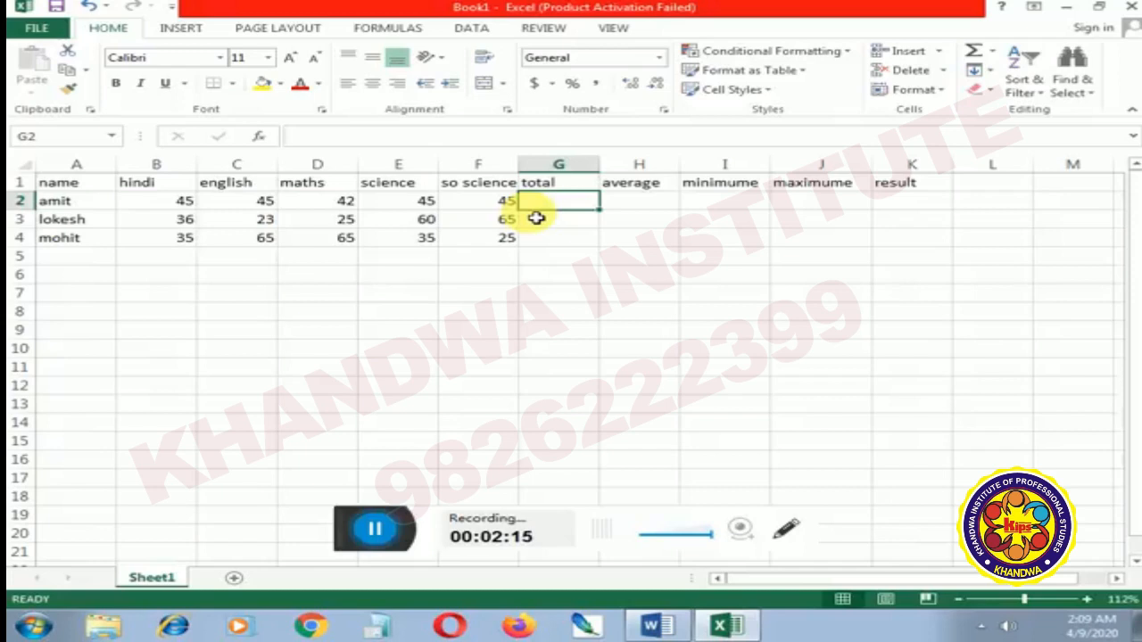
type("=")
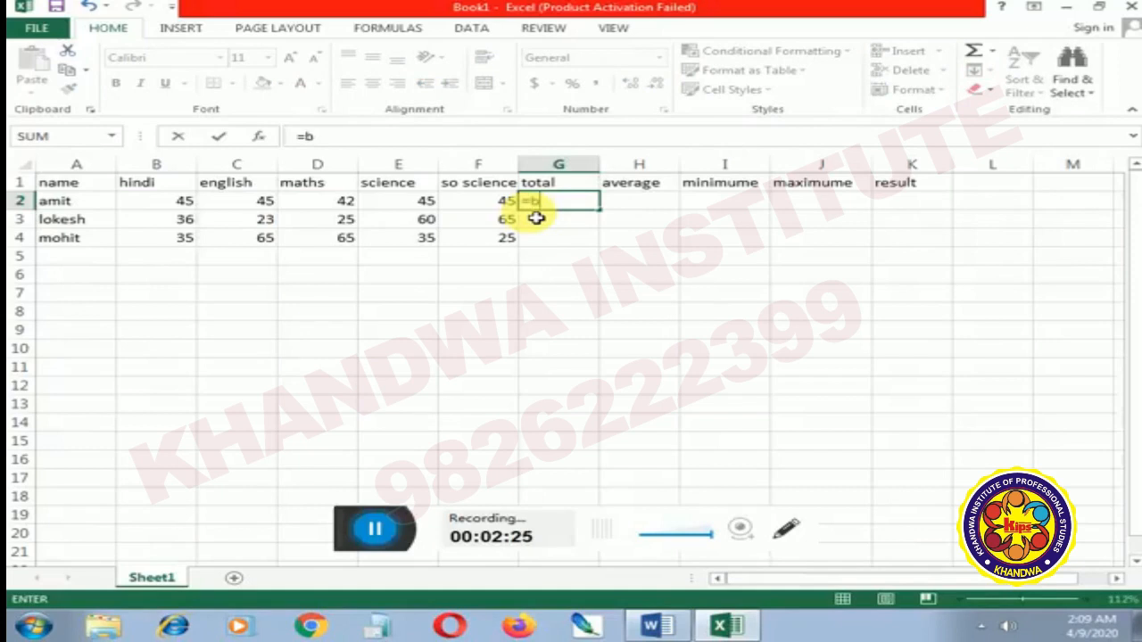
type("b")
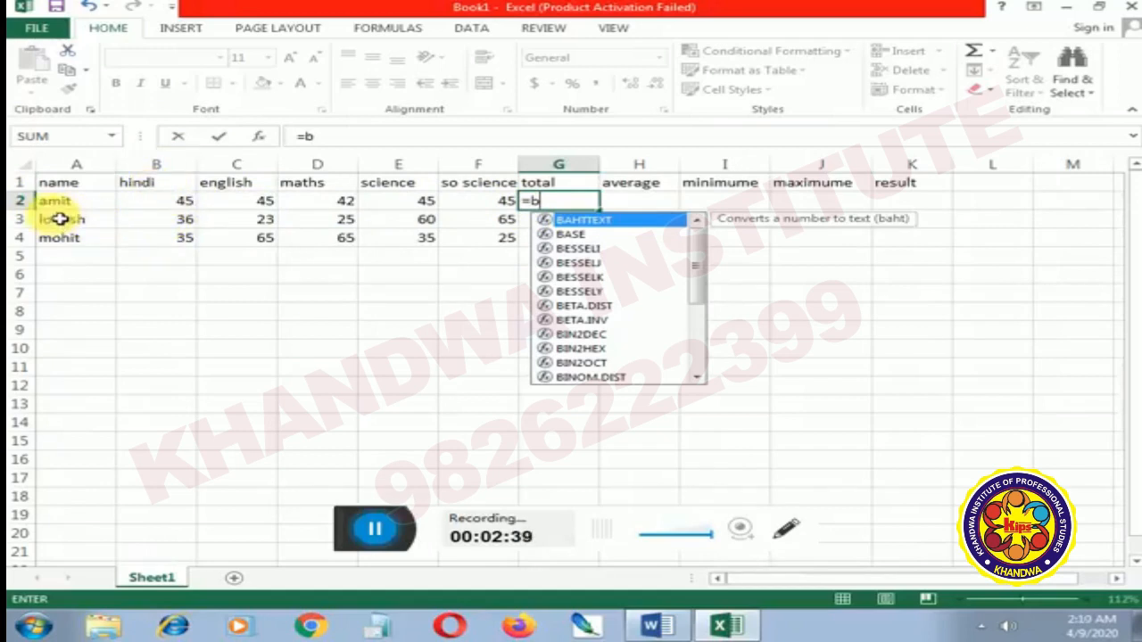
type("2")
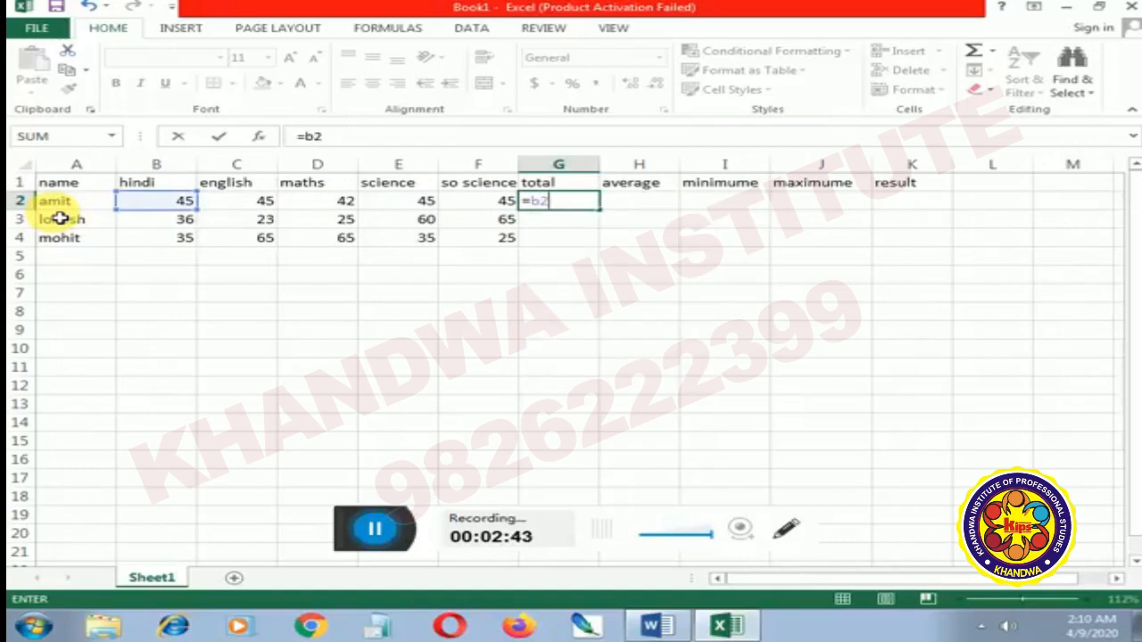
type("+c")
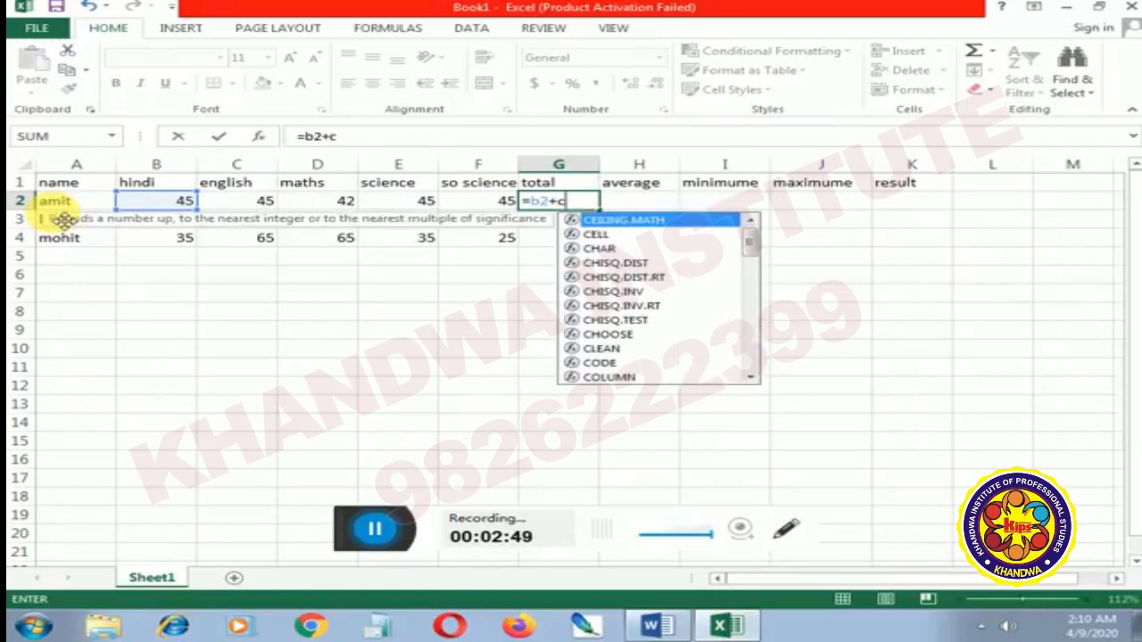
type("2+d")
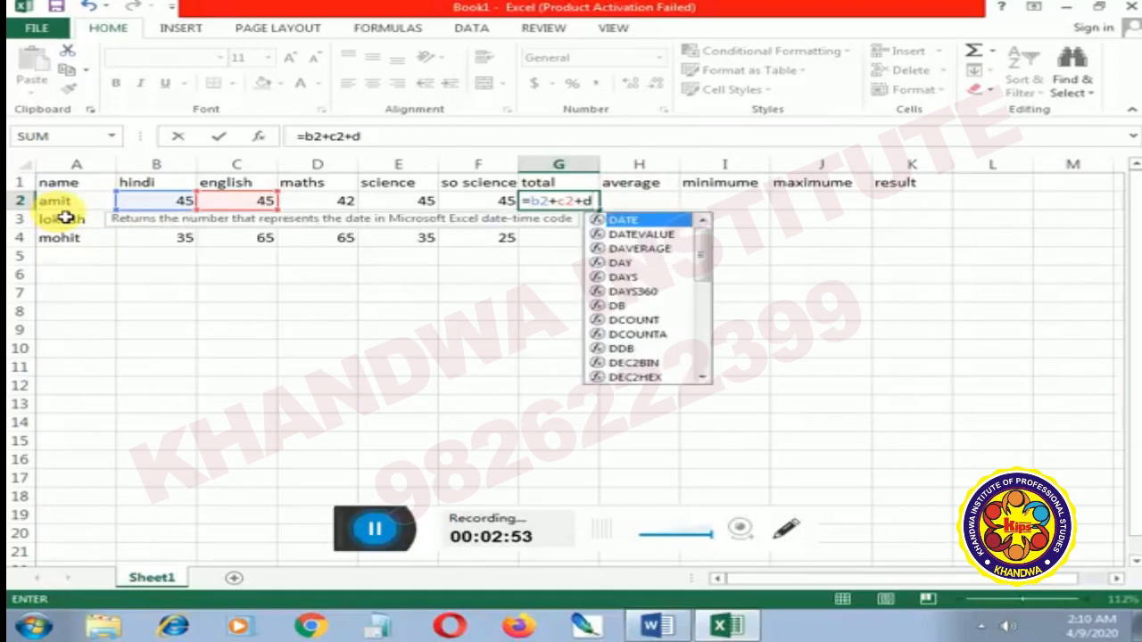
type("2+e")
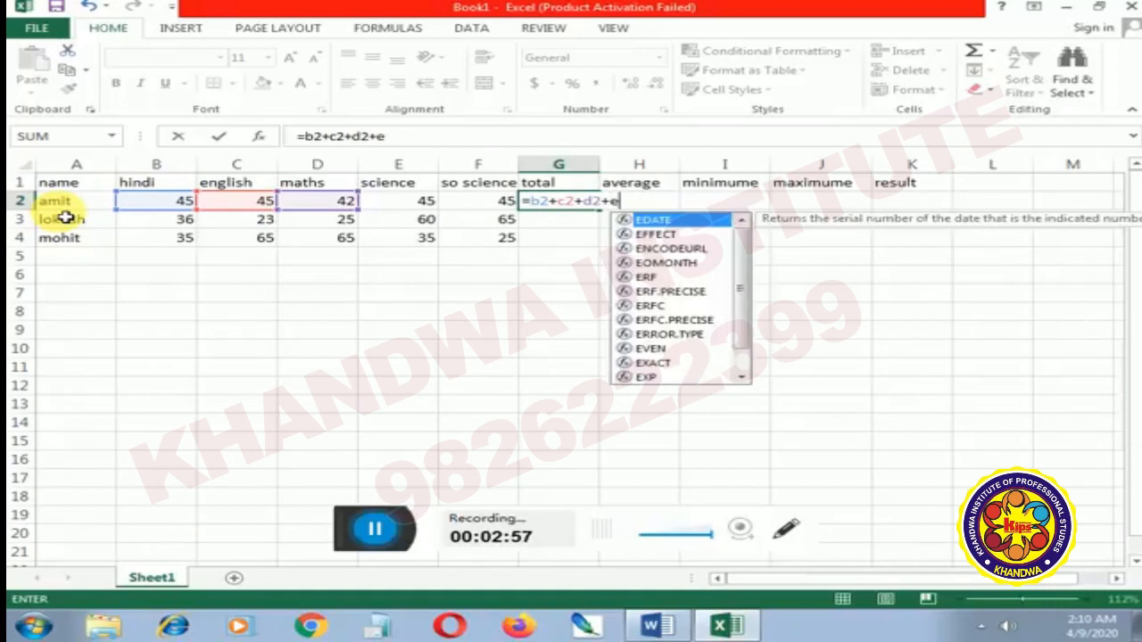
type("2")
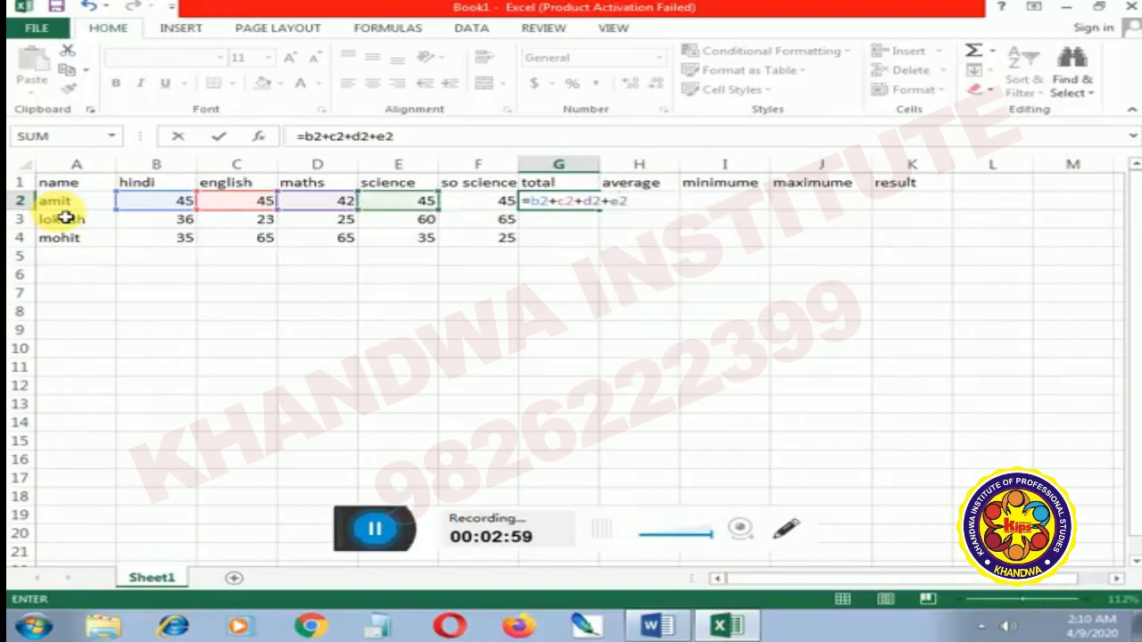
type("+f2")
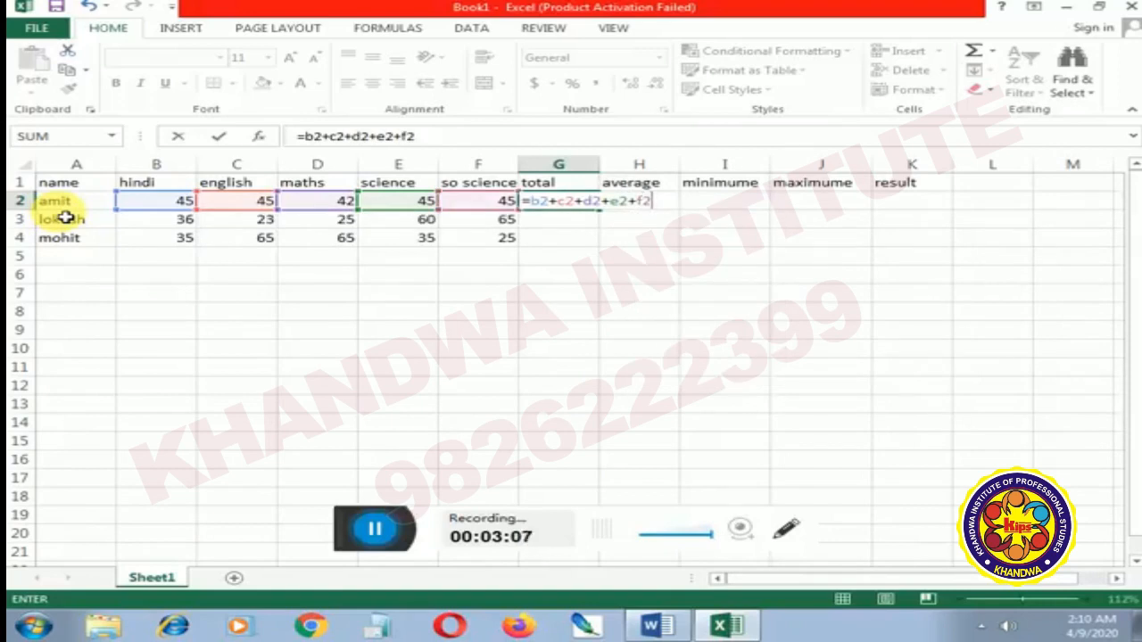
key("Return")
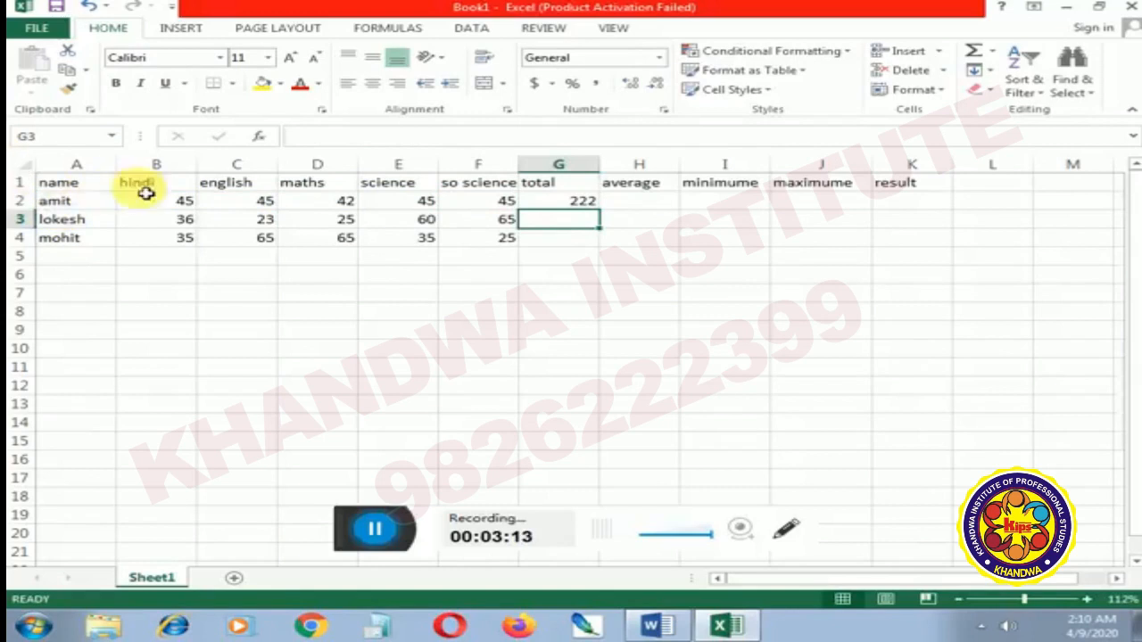
Step: Set the first student's maths mark in cell D2 to 24
left_click(328, 208)
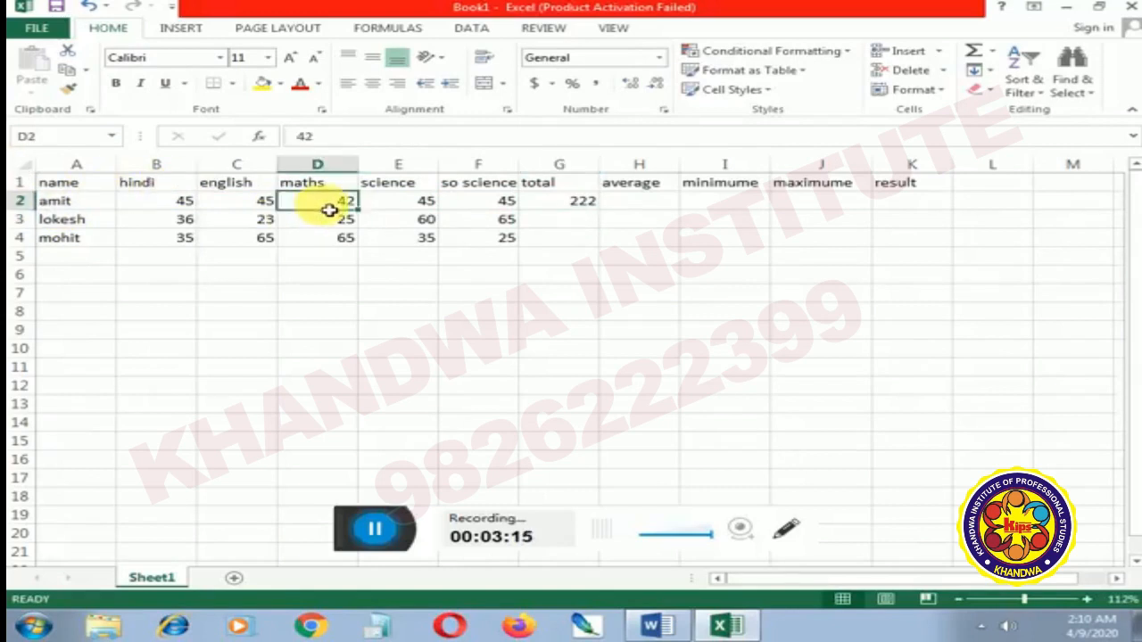
type("224")
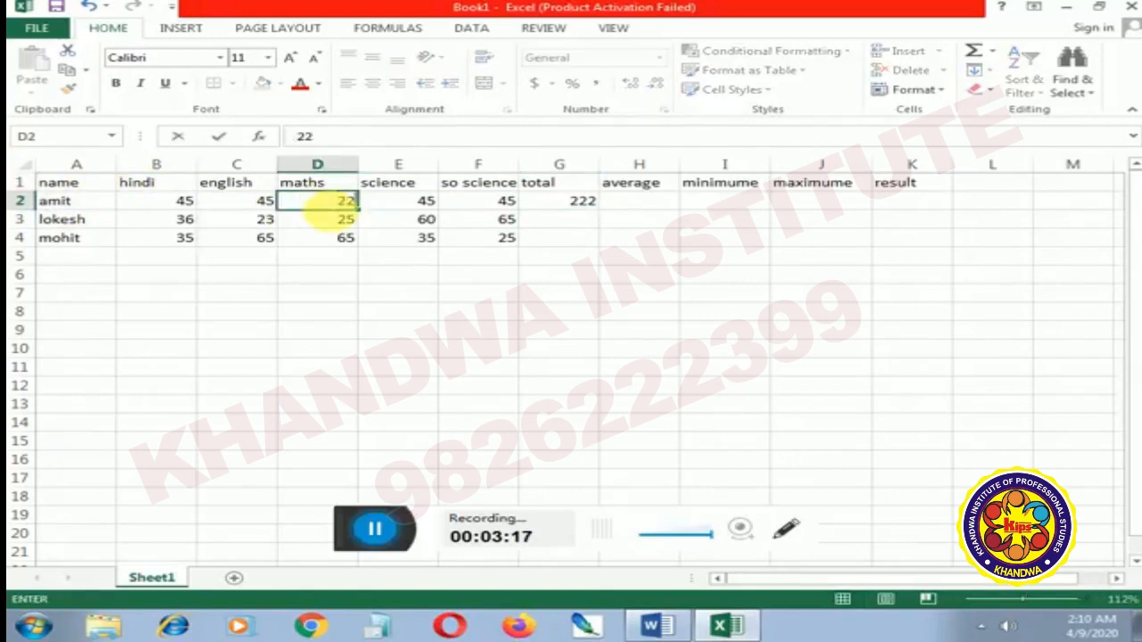
key("BackSpace")
key("BackSpace")
type("4")
key("Return")
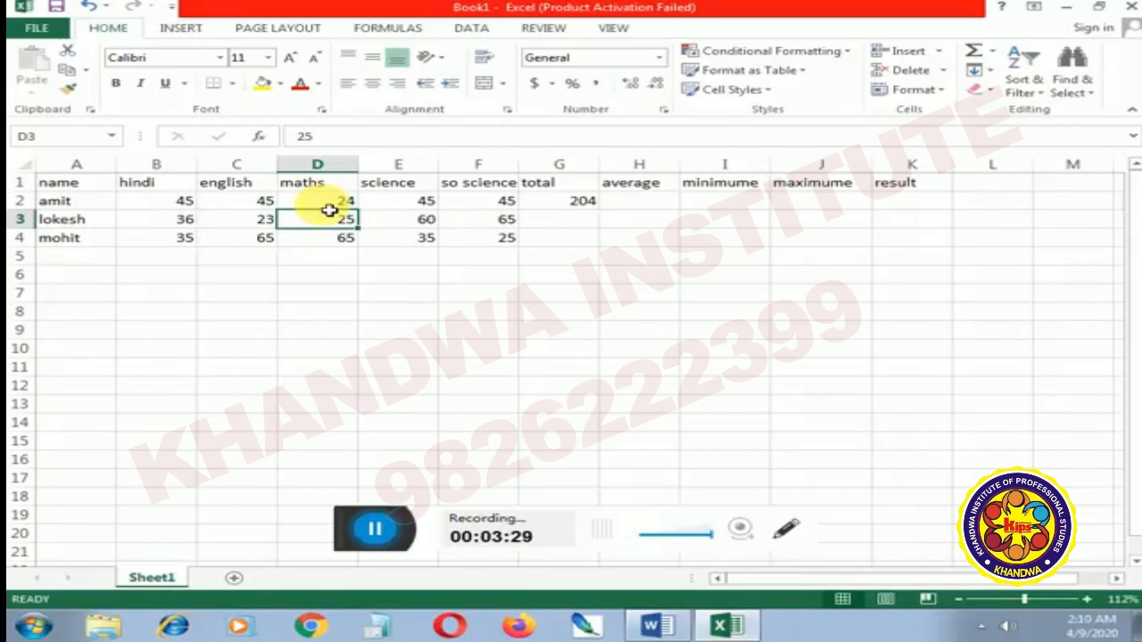
Step: Fill the total formula from G2 down to G4, and clear the copied formulas from G3 and G4
left_click(576, 202)
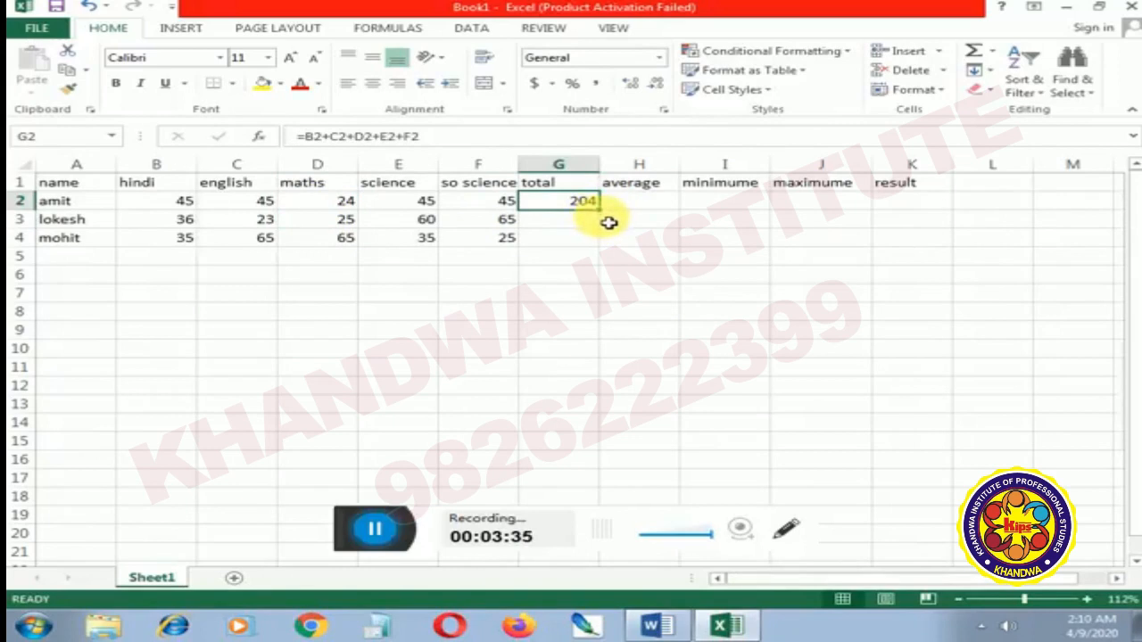
left_click_drag(608, 216, 610, 244)
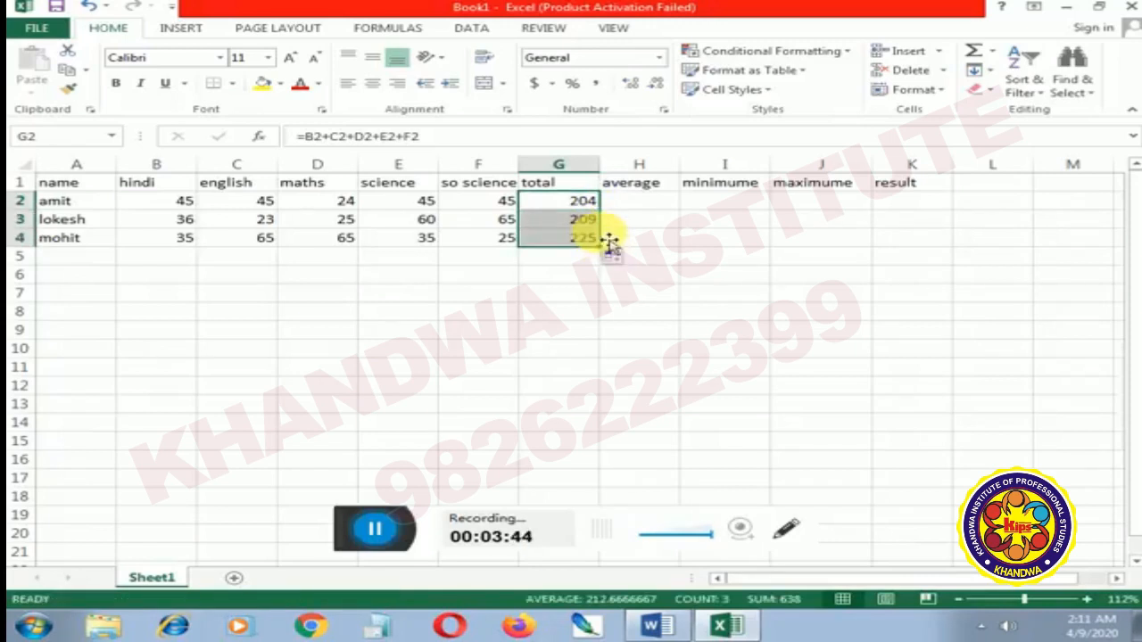
left_click(560, 275)
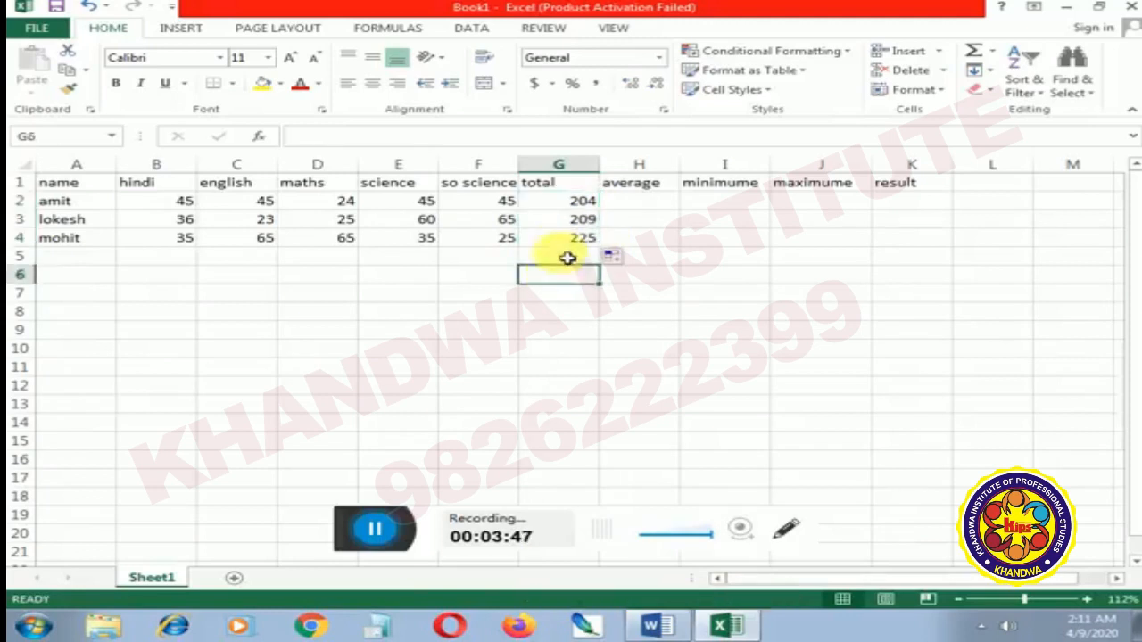
left_click_drag(581, 225, 558, 281)
Step: Enter the formula =sum(b3:f3) in cell G3 to total the second student's marks
left_click(579, 224)
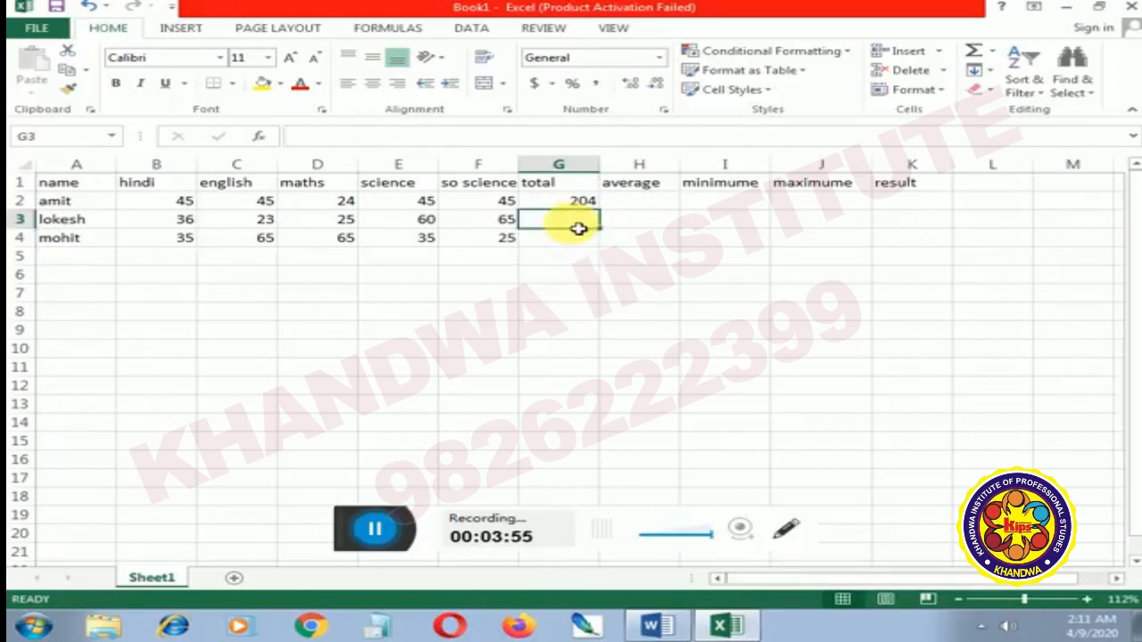
type("=")
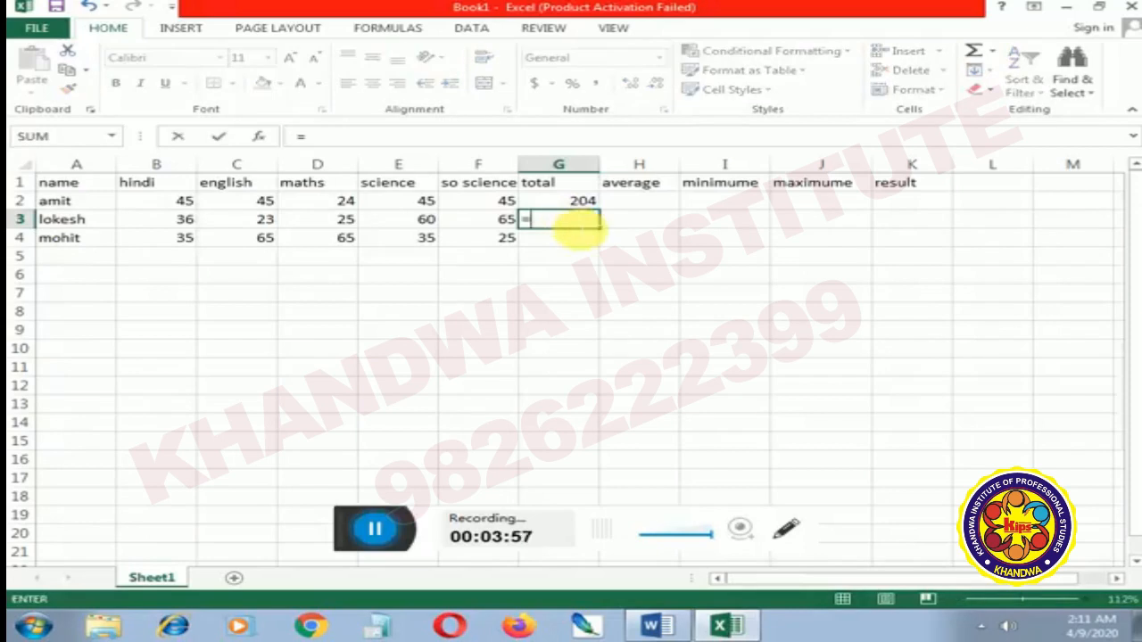
type("su")
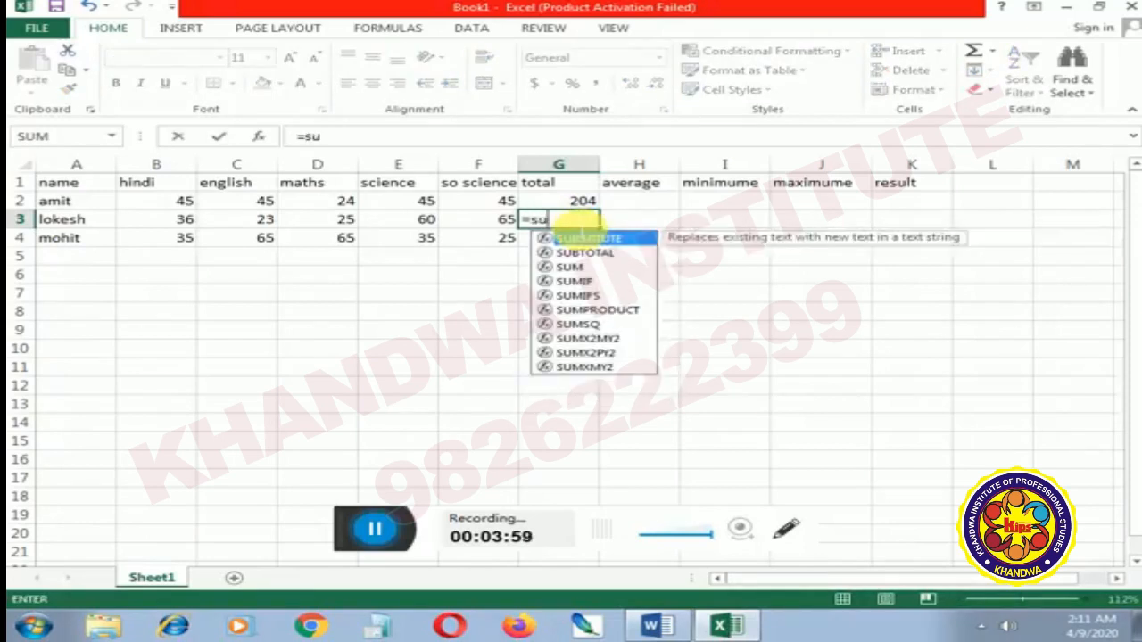
type("m")
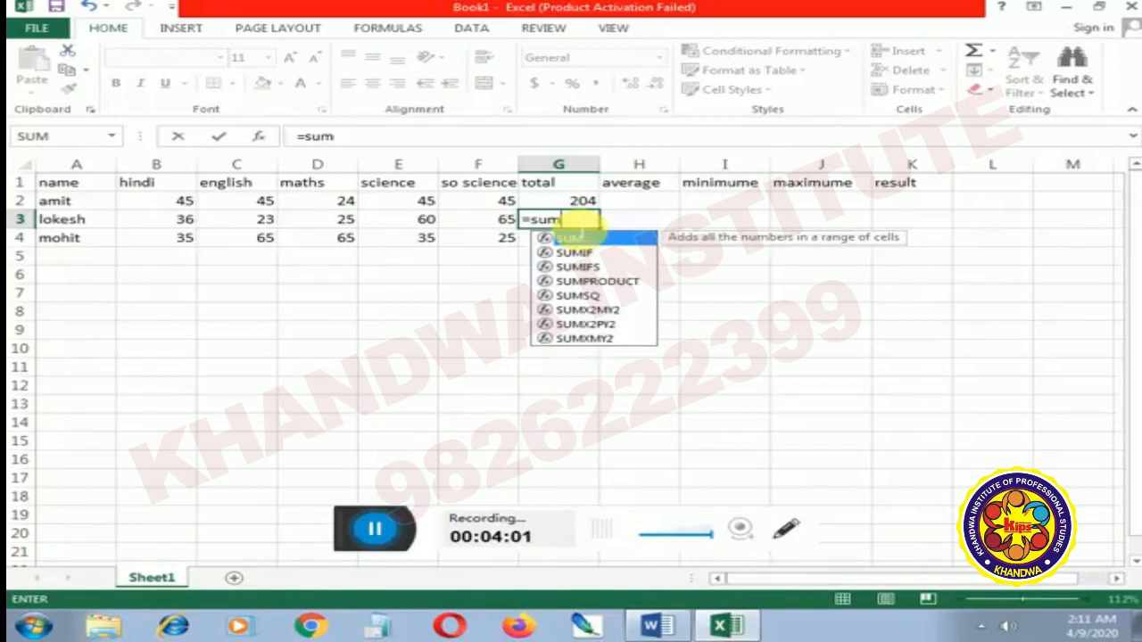
type("9")
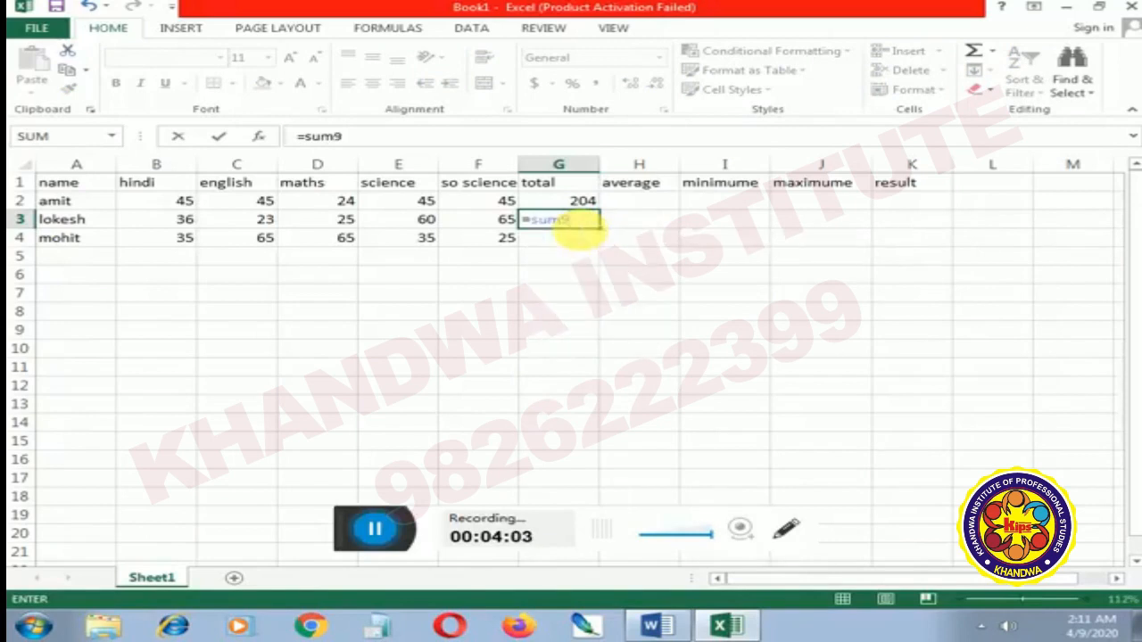
key("BackSpace")
type("(")
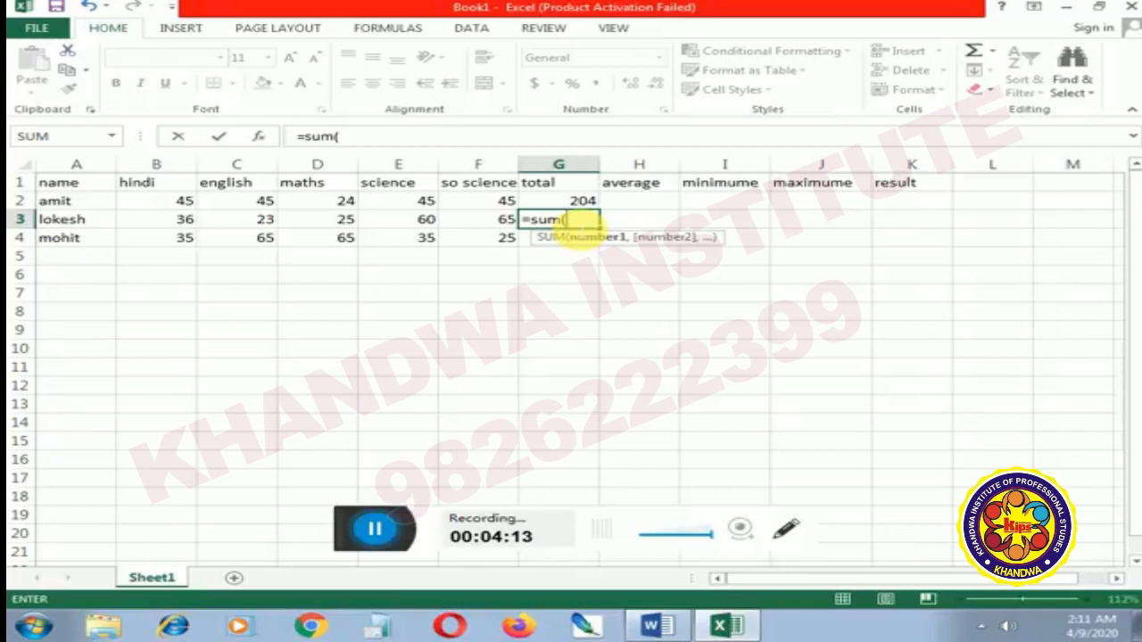
type("b")
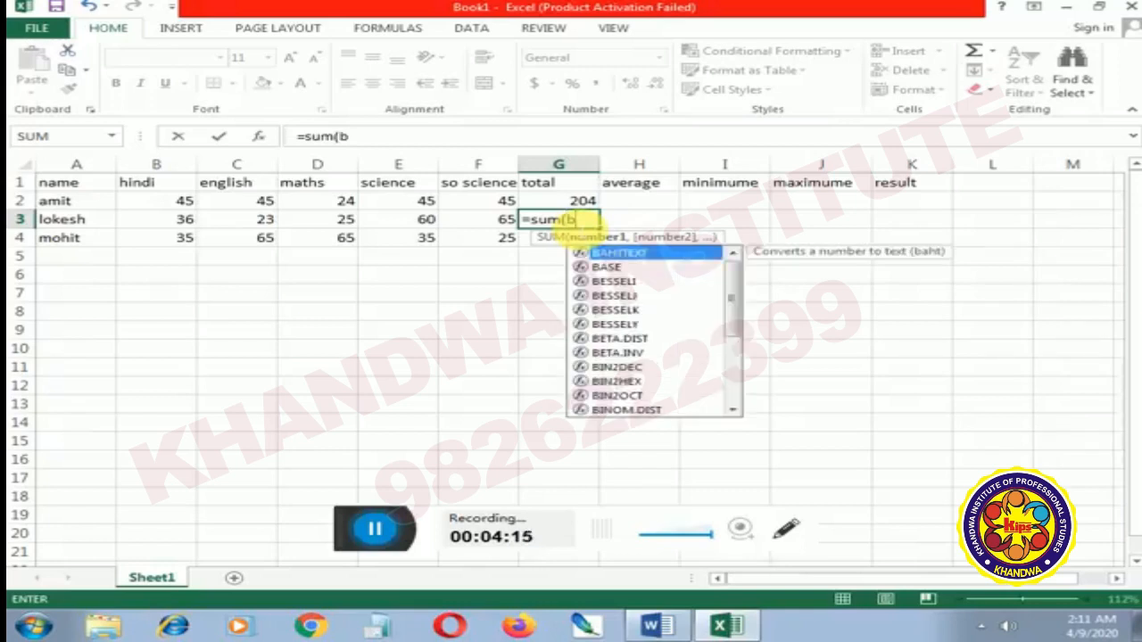
type("3")
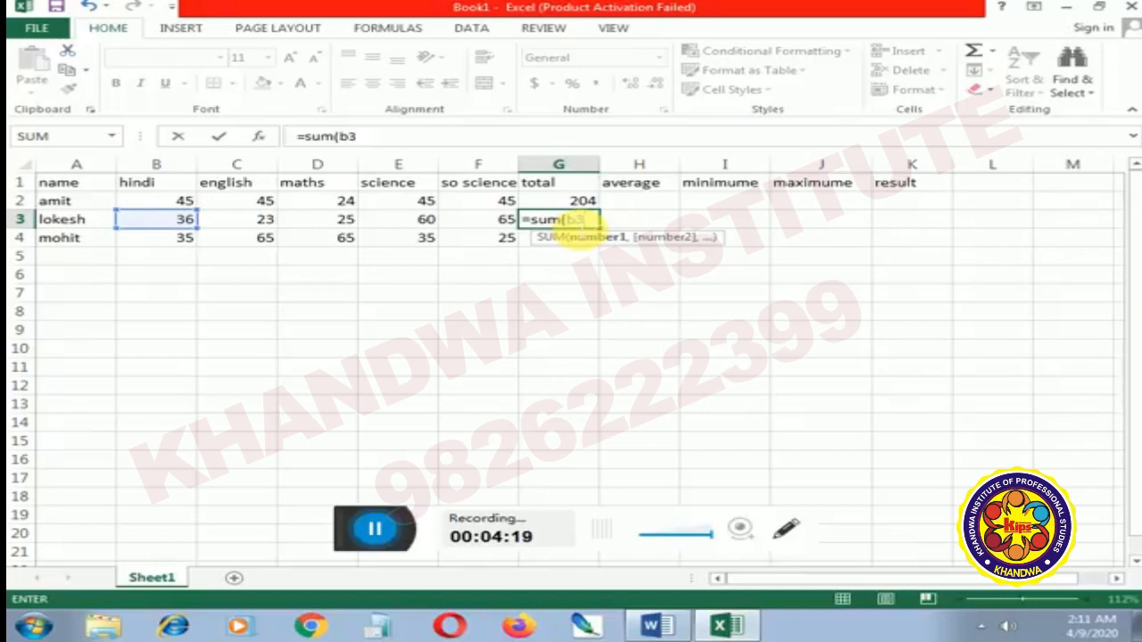
type(":")
key("BackSpace")
type("f")
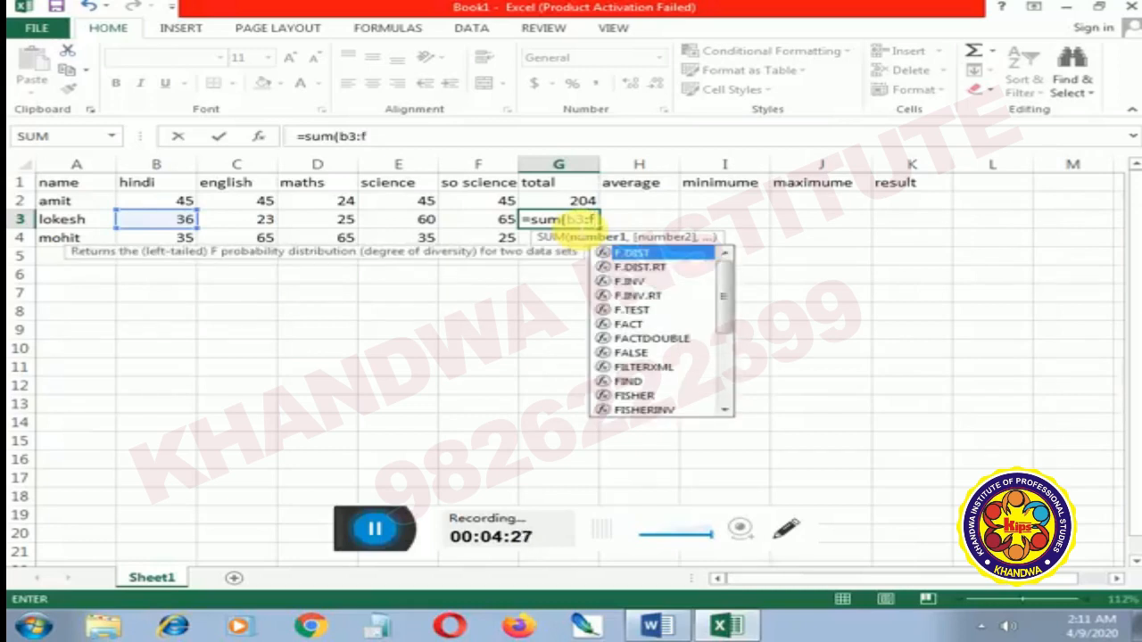
type("3")
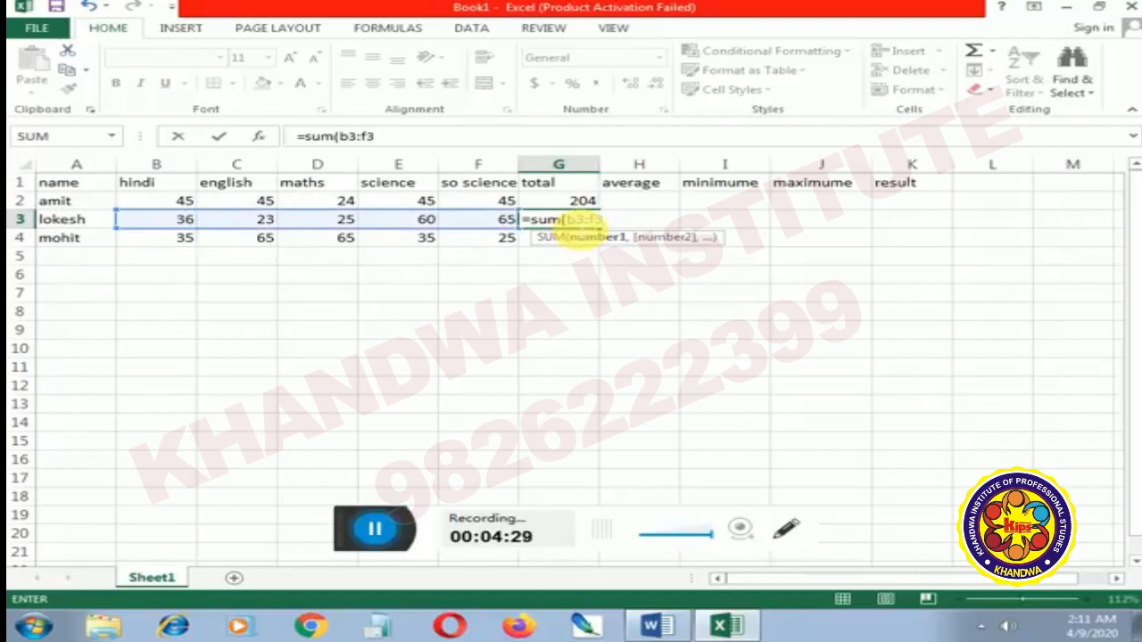
type(")")
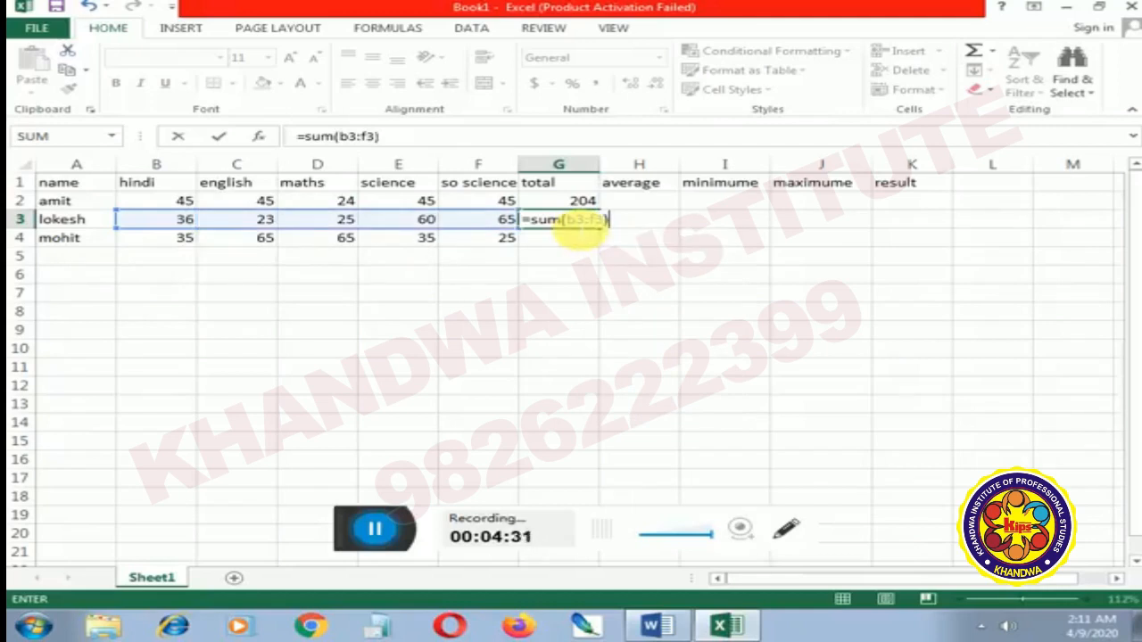
key("Return")
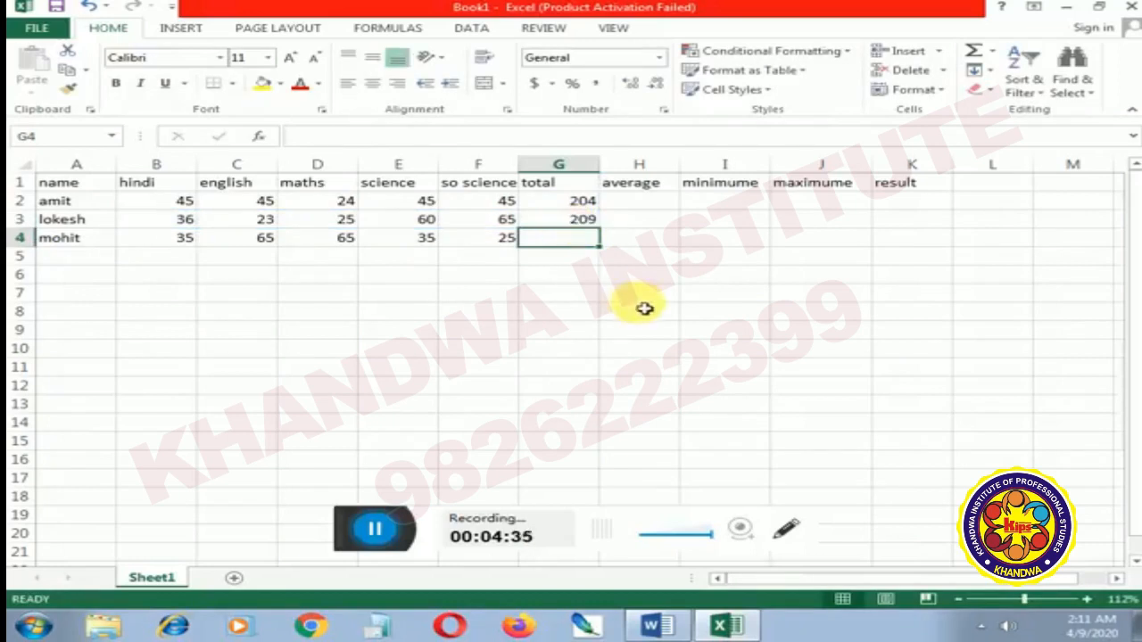
left_click(590, 223)
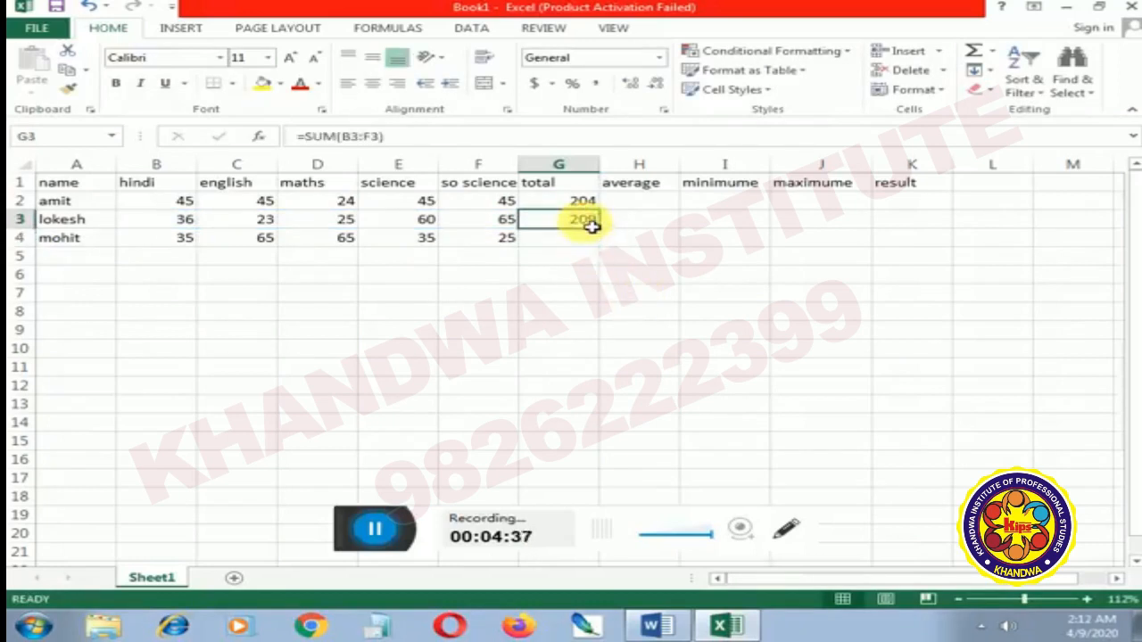
Step: Enter the formula =AVERAGE(B2:F2) in cell H2 to average the first student's marks
left_click(1021, 600)
left_click(1035, 600)
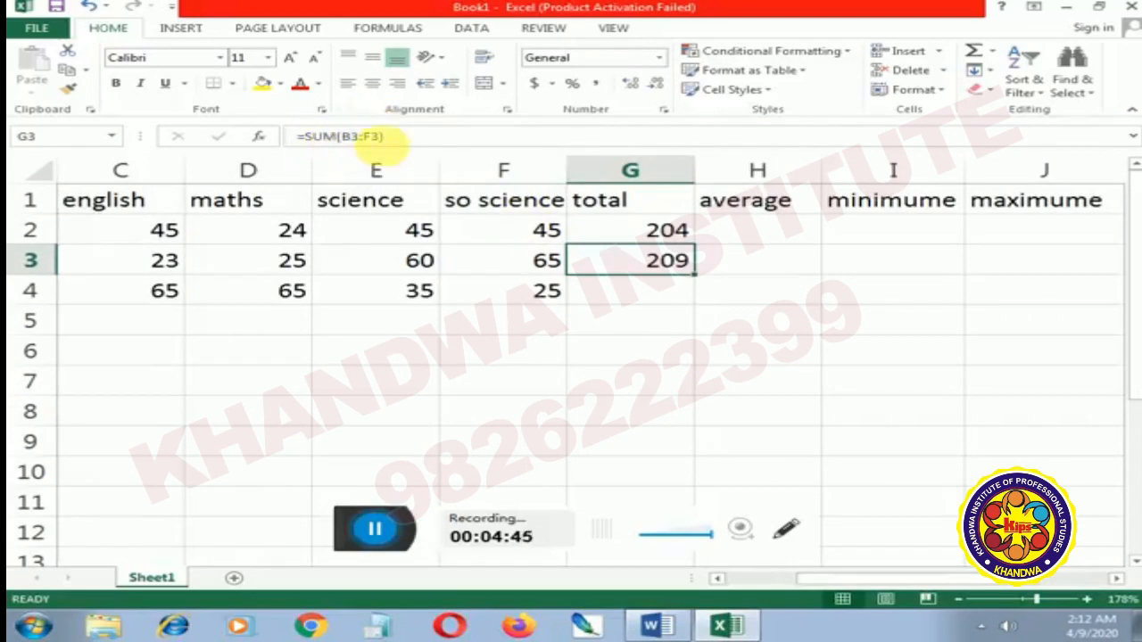
left_click(749, 237)
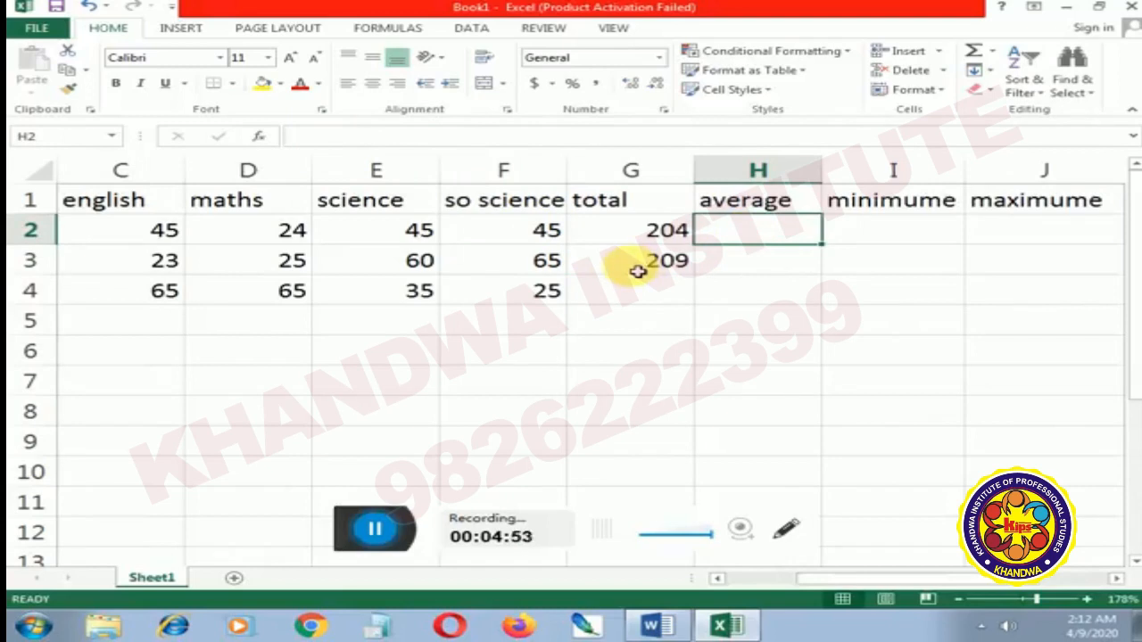
type("=")
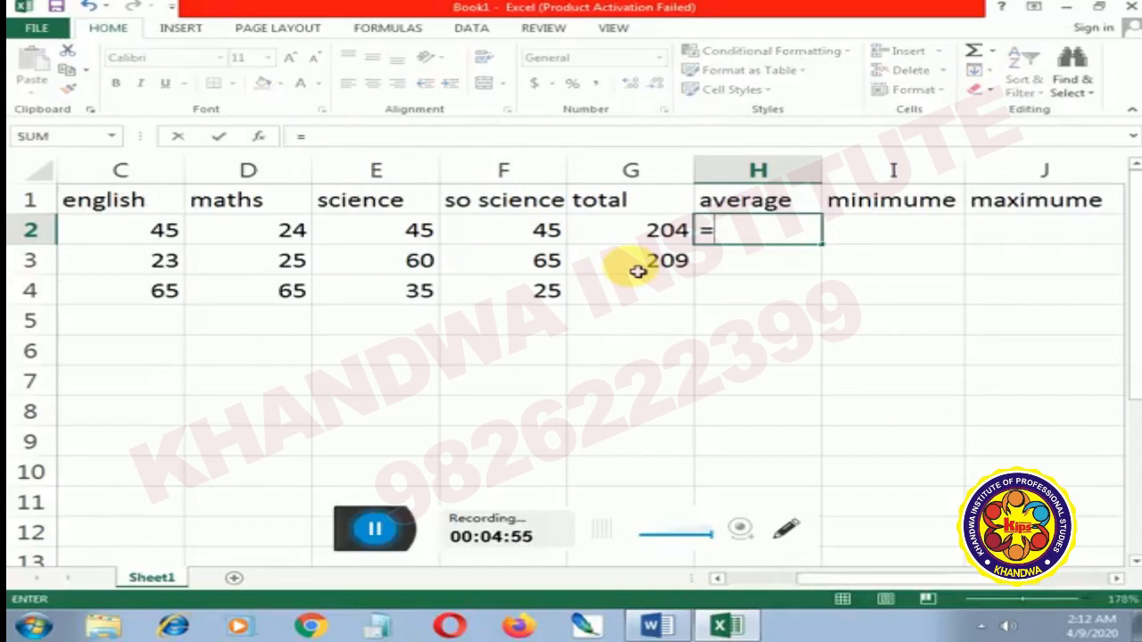
type("aver")
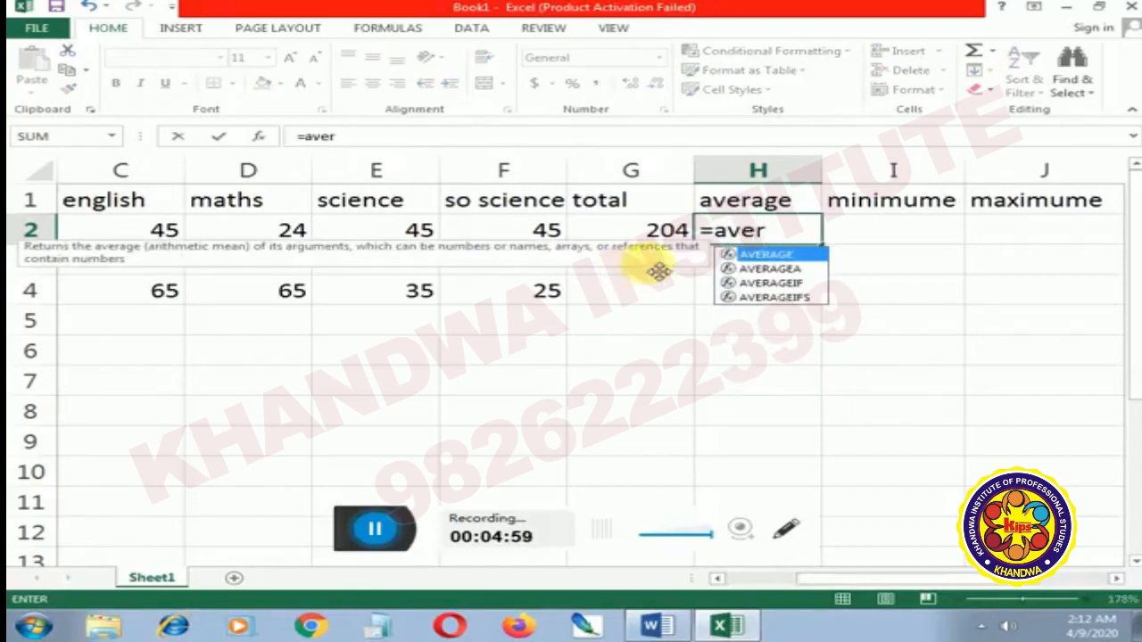
double_click(784, 256)
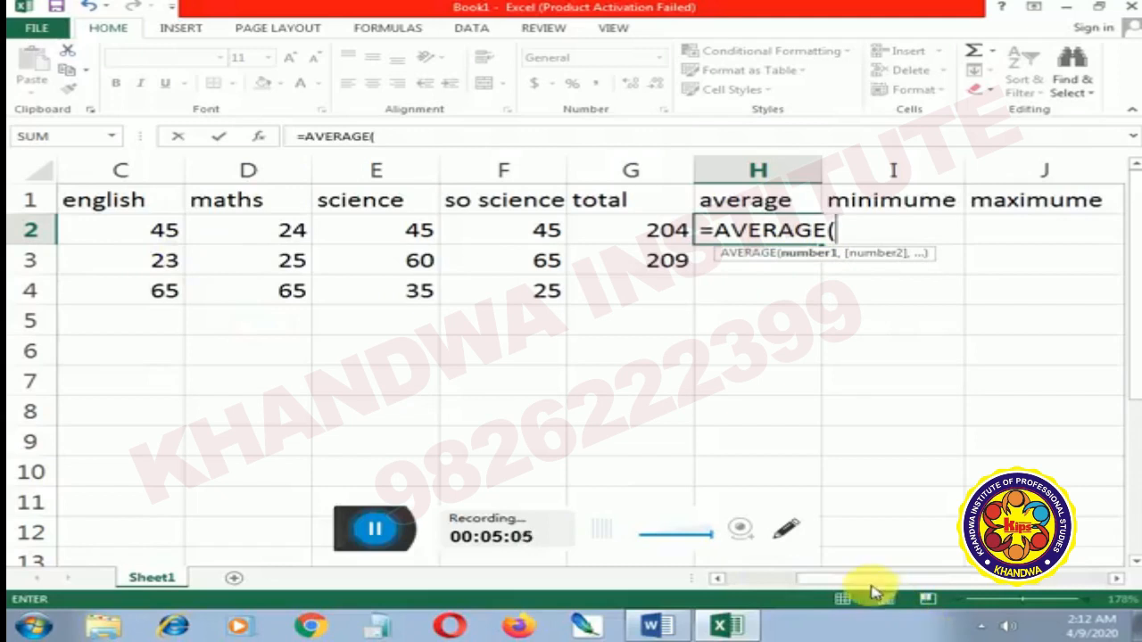
left_click_drag(876, 579, 807, 579)
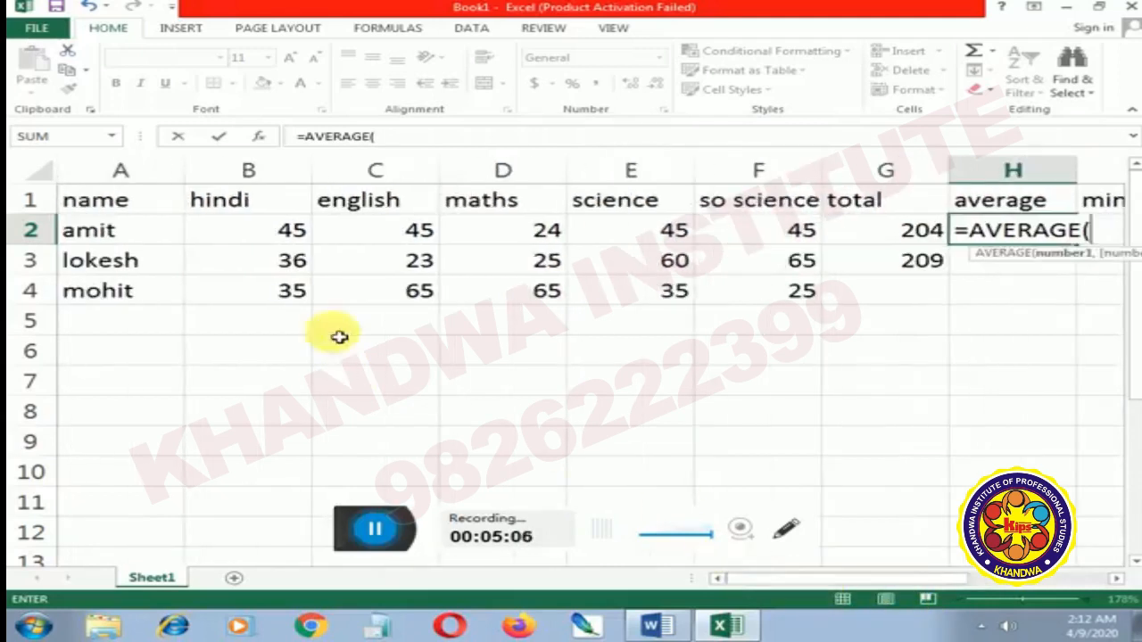
left_click(280, 230)
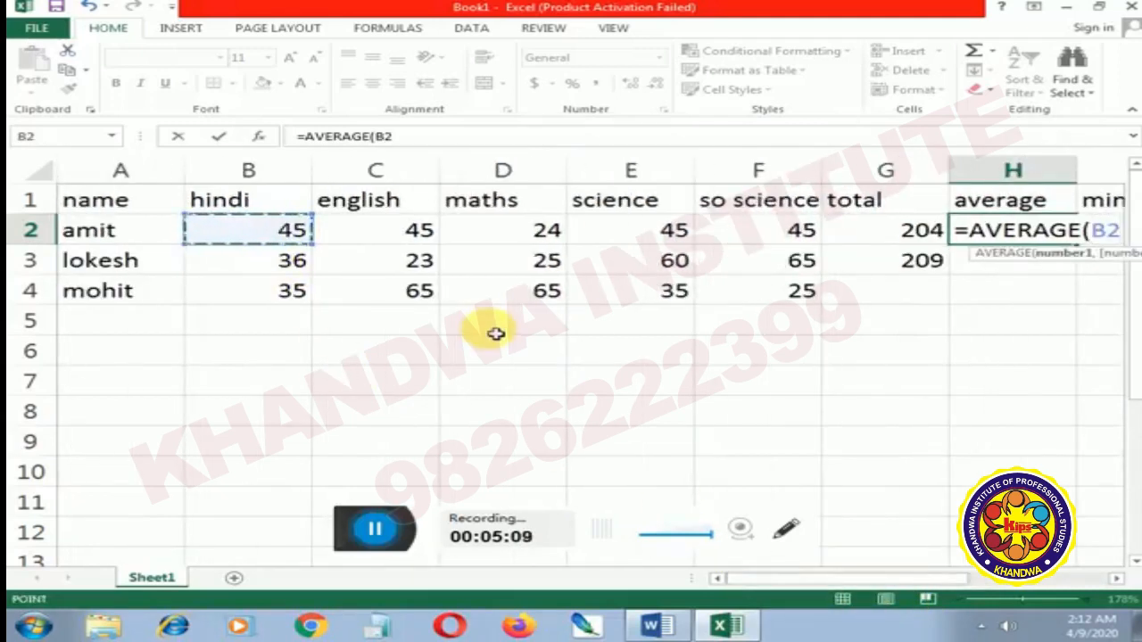
key("F8")
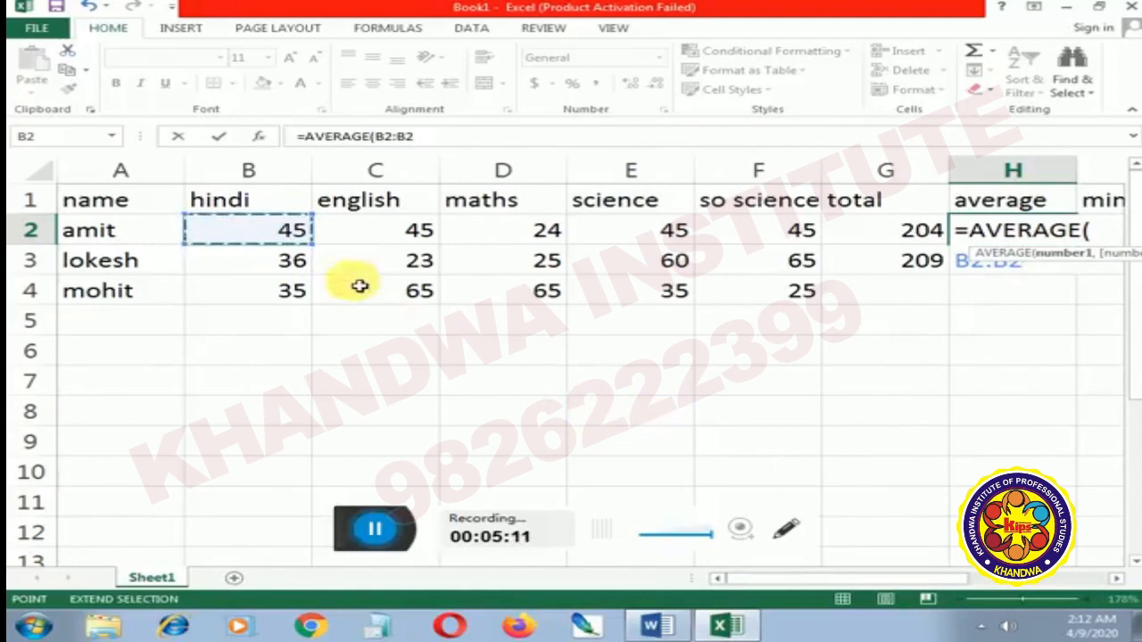
left_click(792, 239)
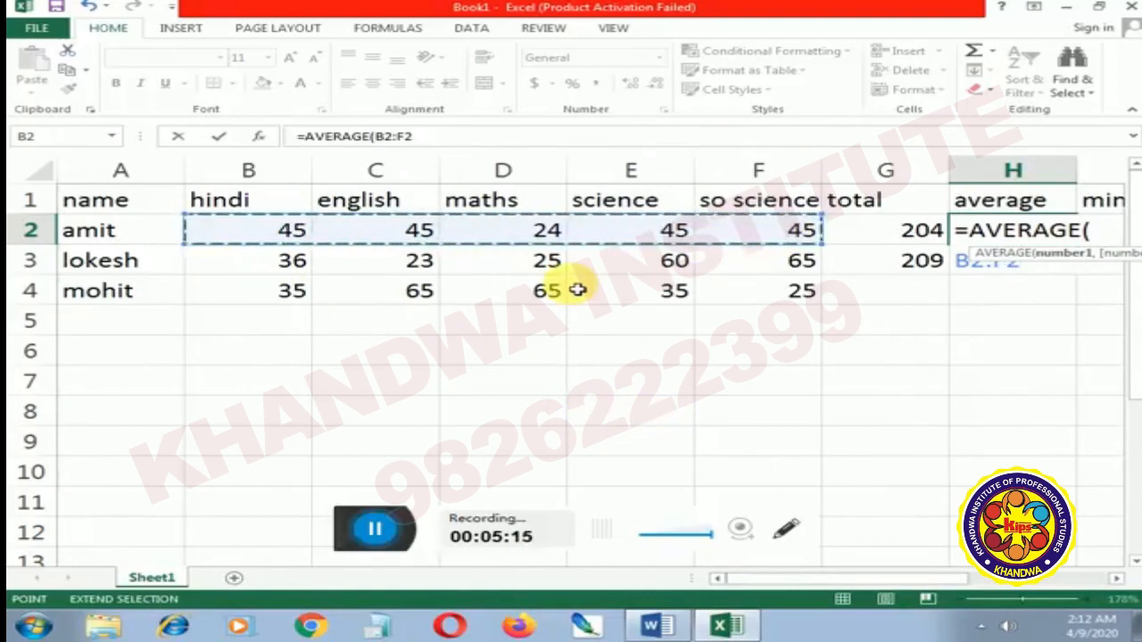
type(")")
key("Return")
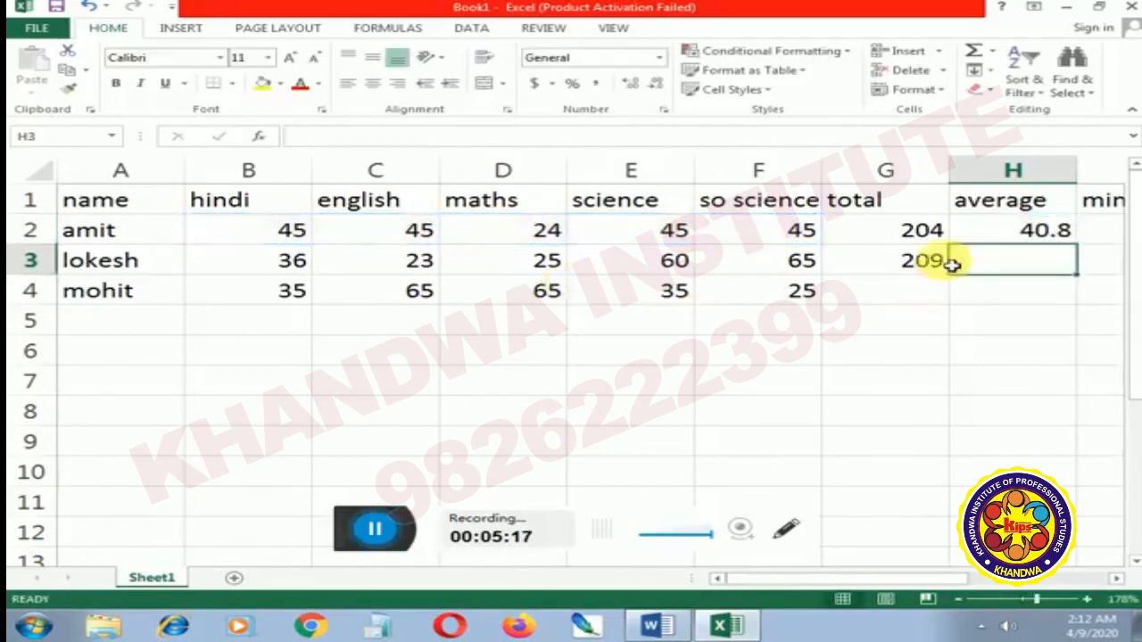
left_click(1005, 231)
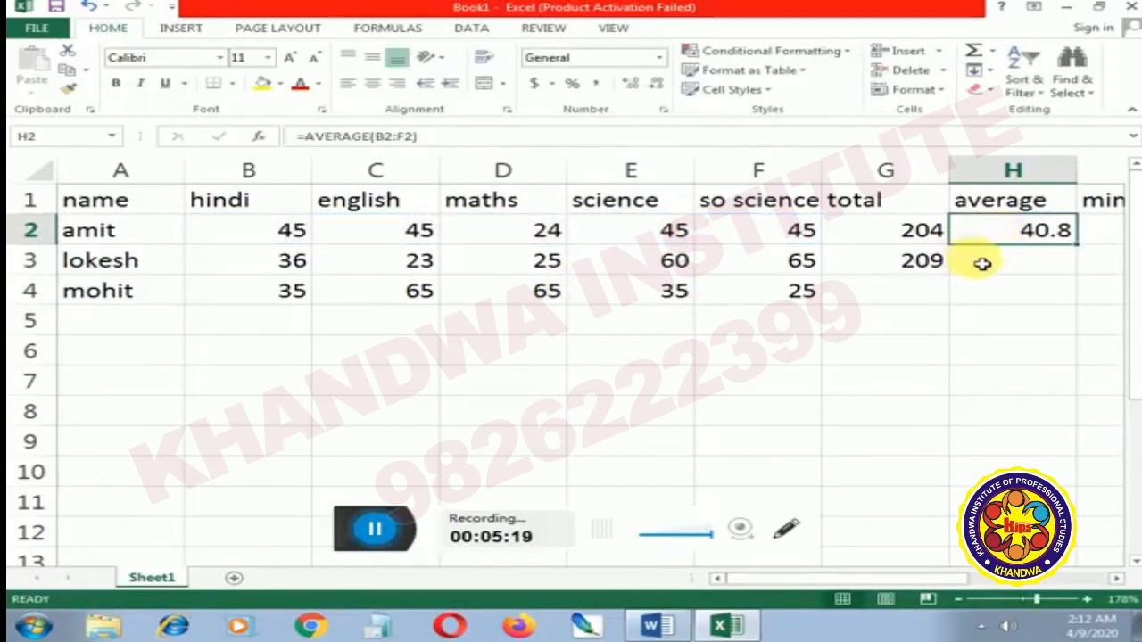
Step: Calculate the second student's average in cell H3 by dividing the total by five with the formula =G3/5
left_click(987, 268)
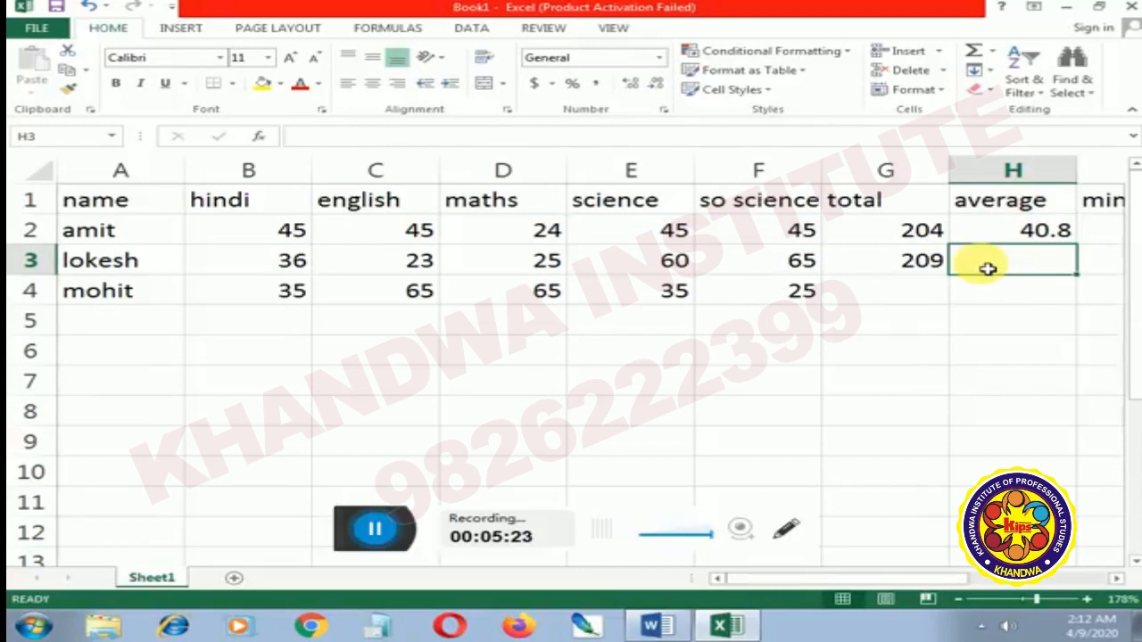
type("=")
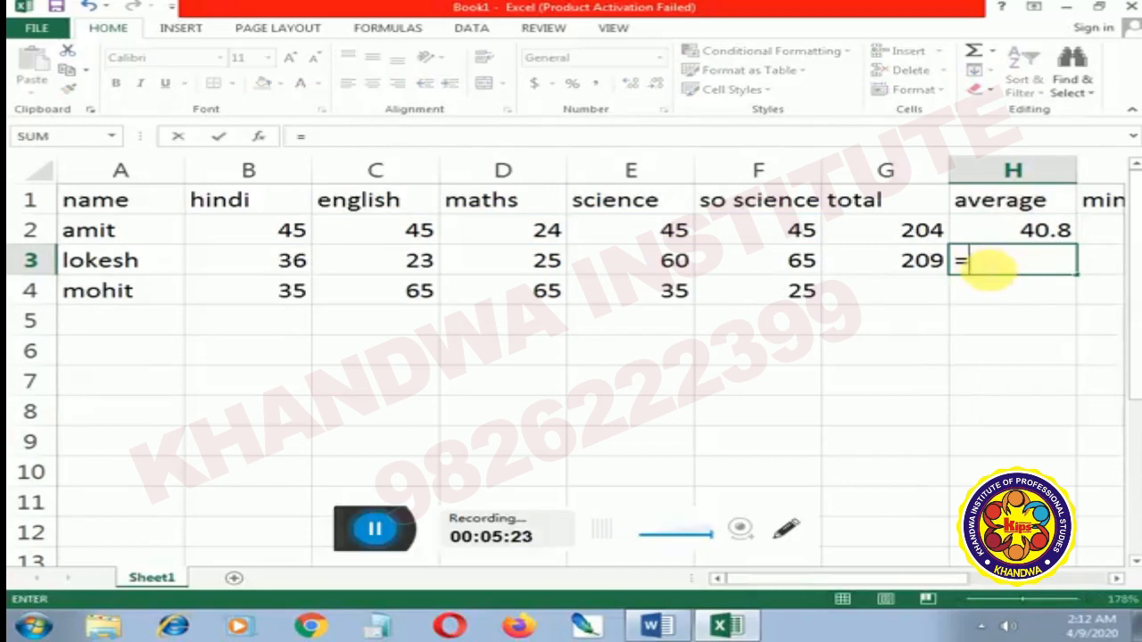
left_click(932, 263)
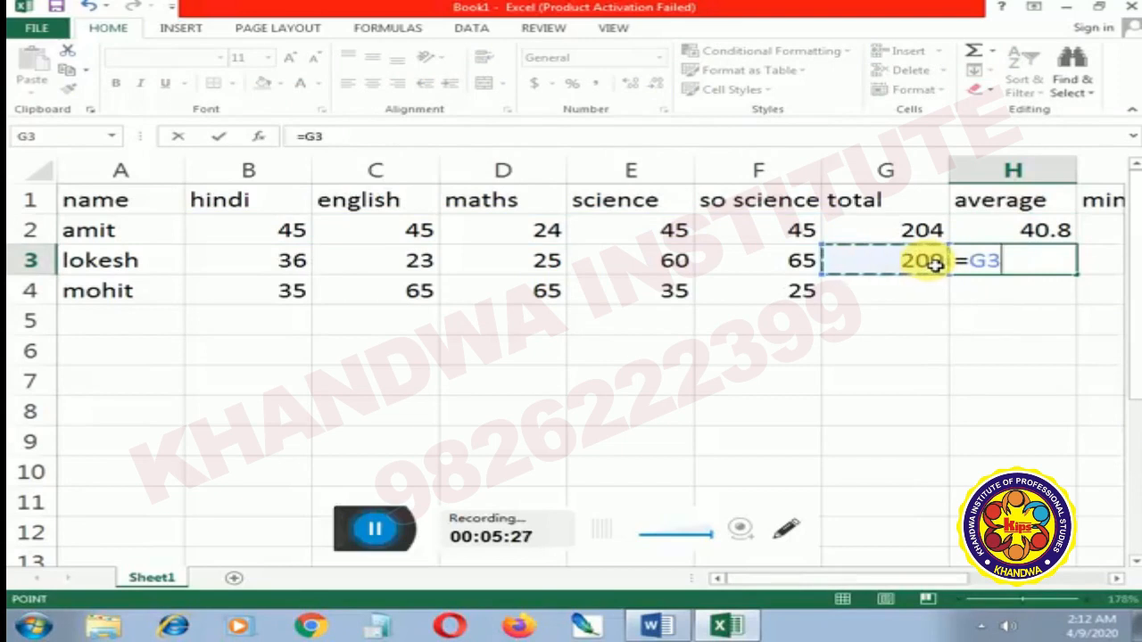
type("/")
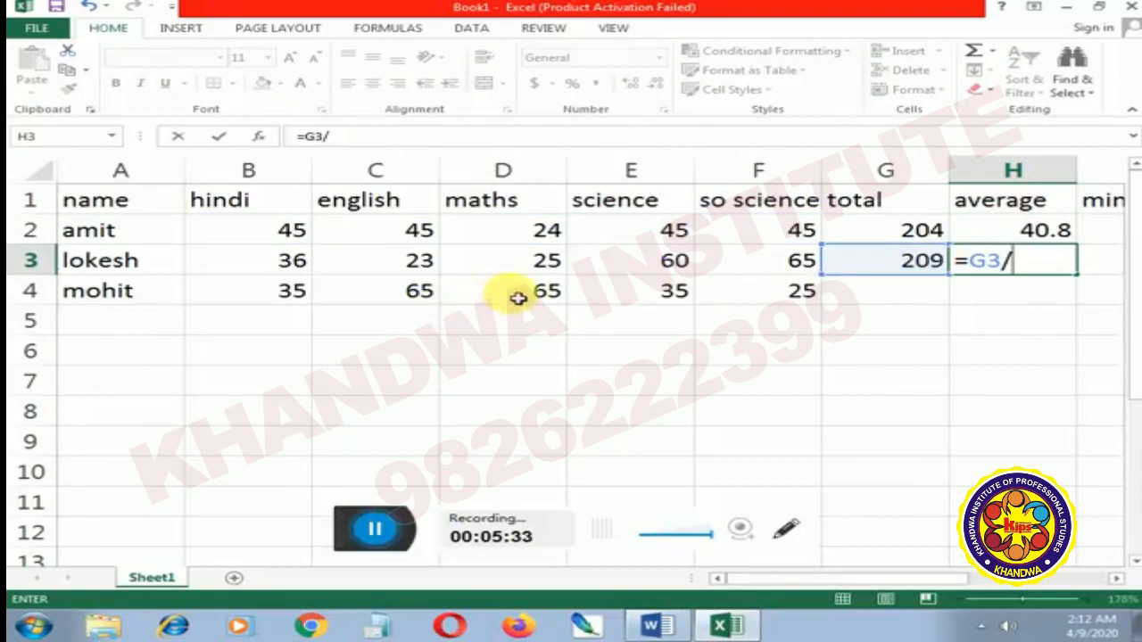
type("5")
key("Return")
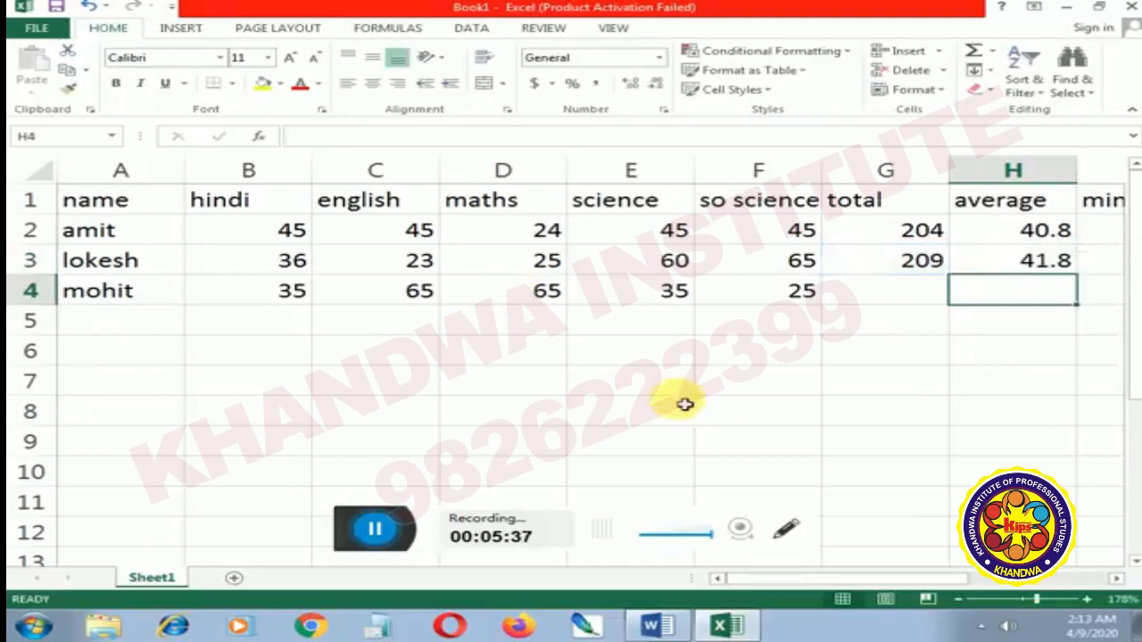
Step: Start a MIN formula in cell I2 for the first student's minimum mark
left_click_drag(946, 581, 1053, 581)
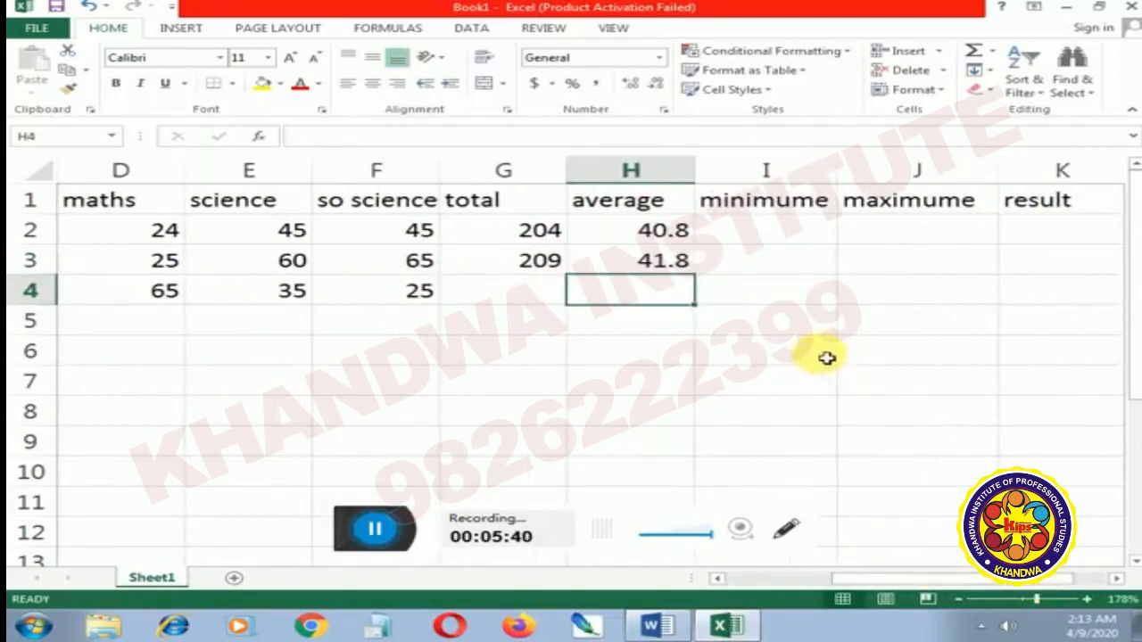
left_click(797, 231)
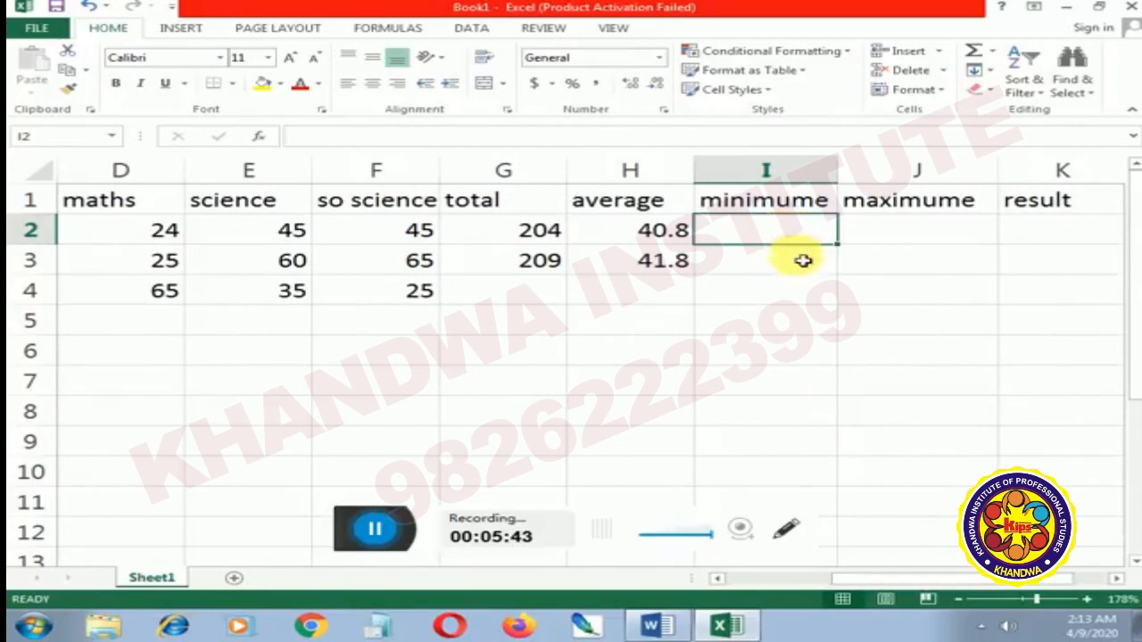
left_click(1026, 607)
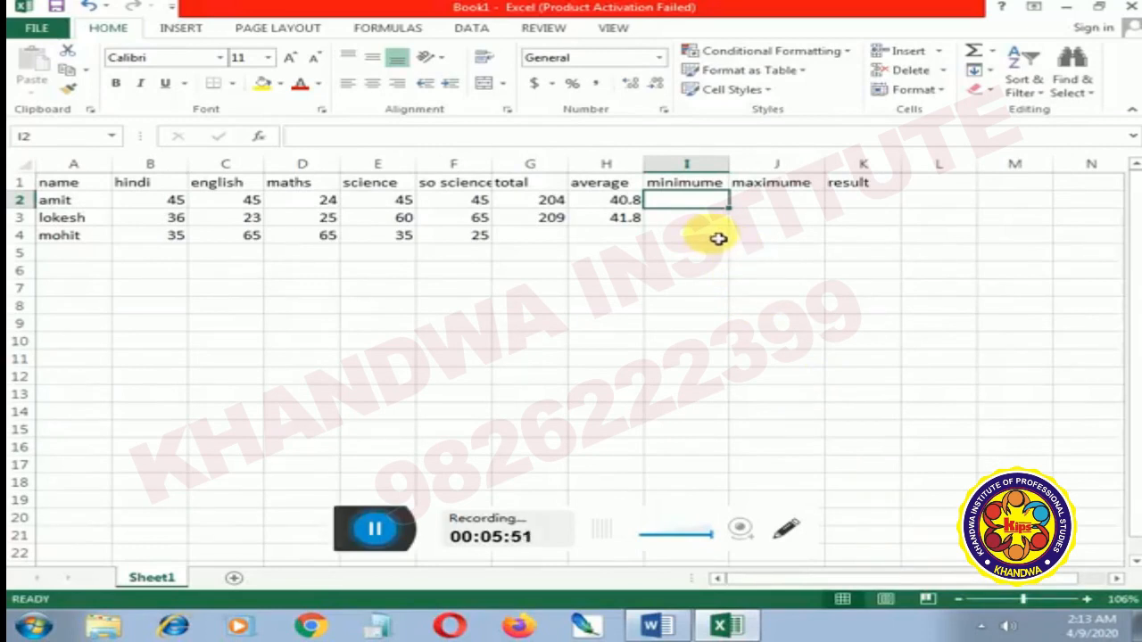
type("=m")
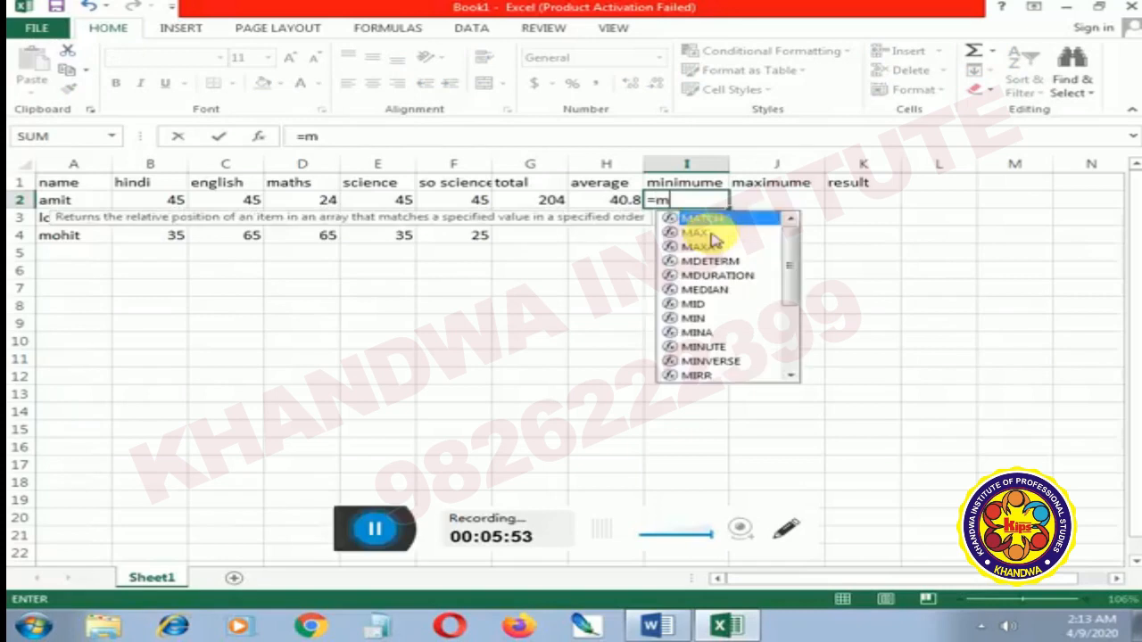
type("in")
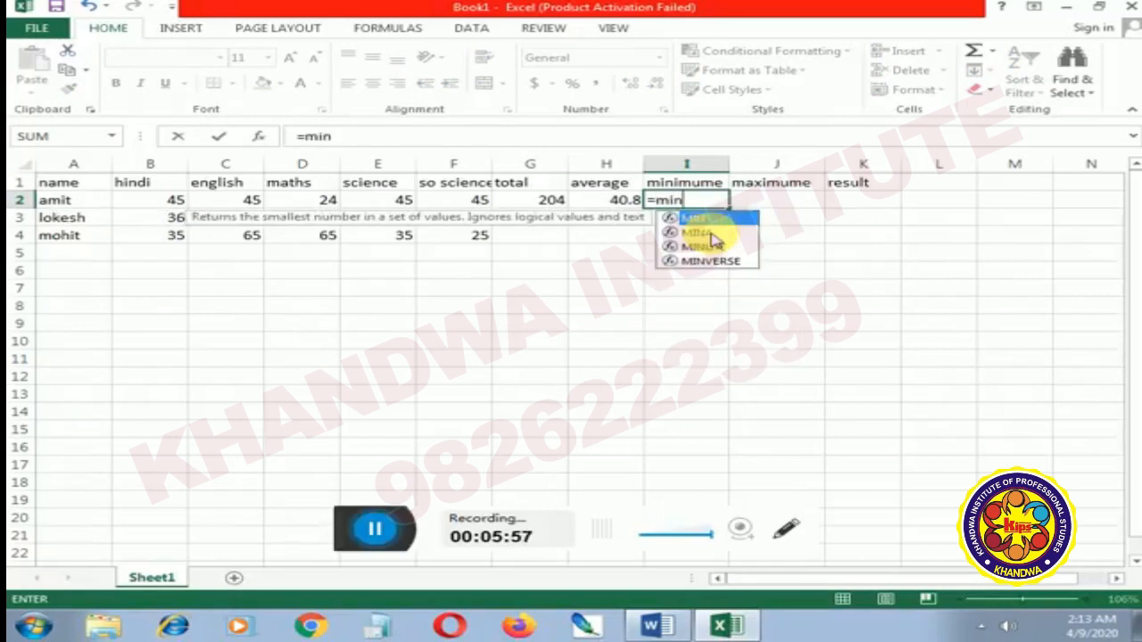
key("Tab")
key("Return")
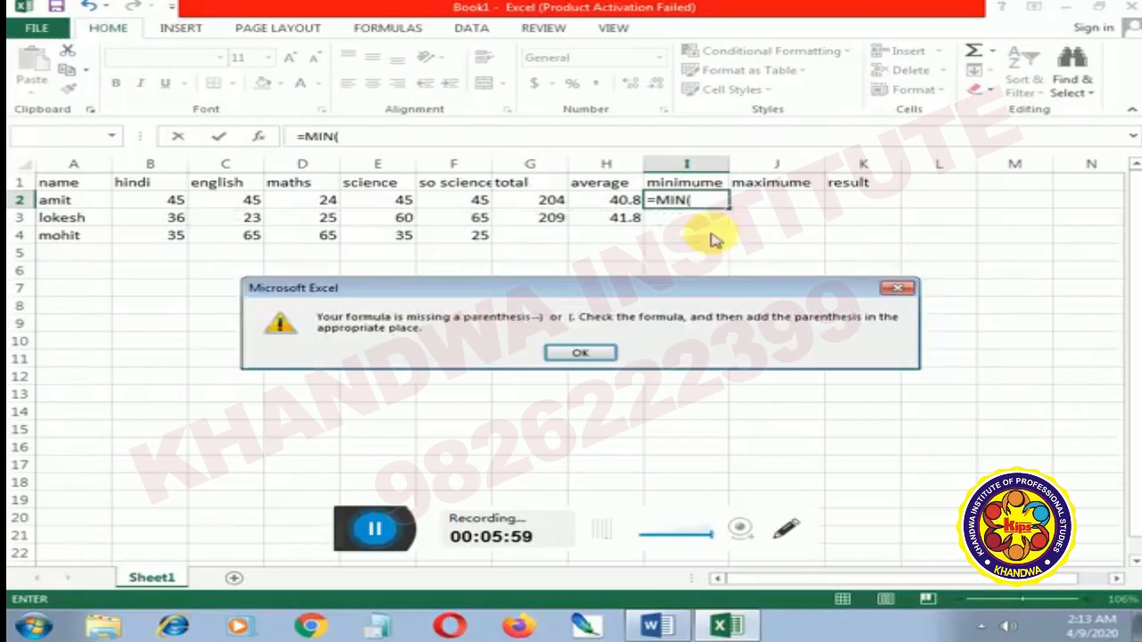
left_click(557, 352)
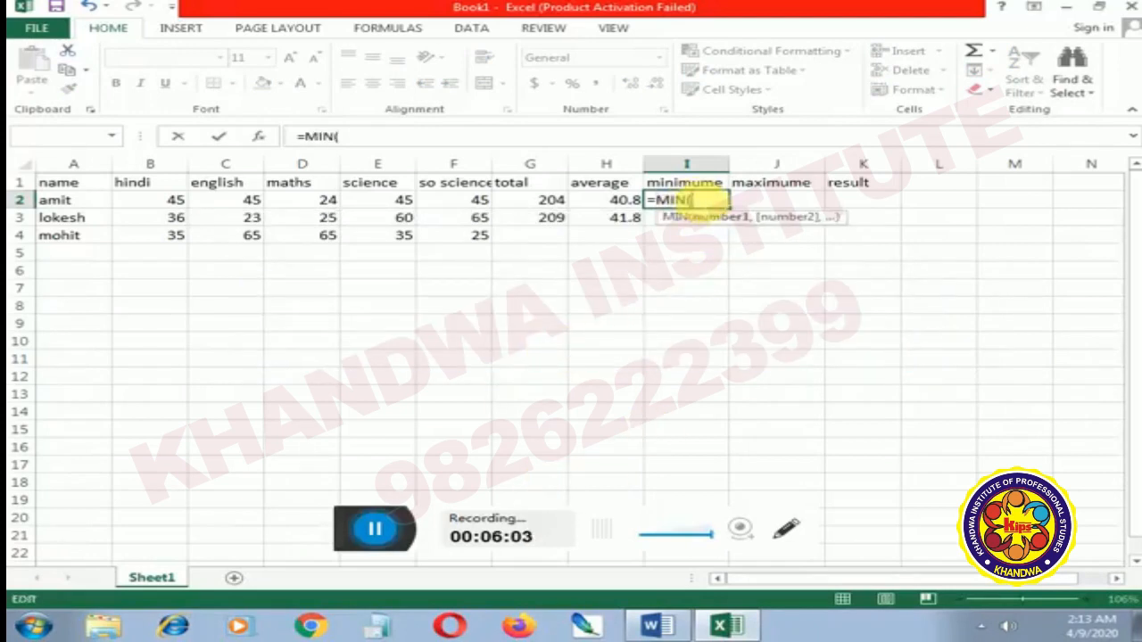
Step: Complete the minimum formula in cell I2 as =MIN(B2:F2), covering the first student's five subject marks
left_click(153, 203)
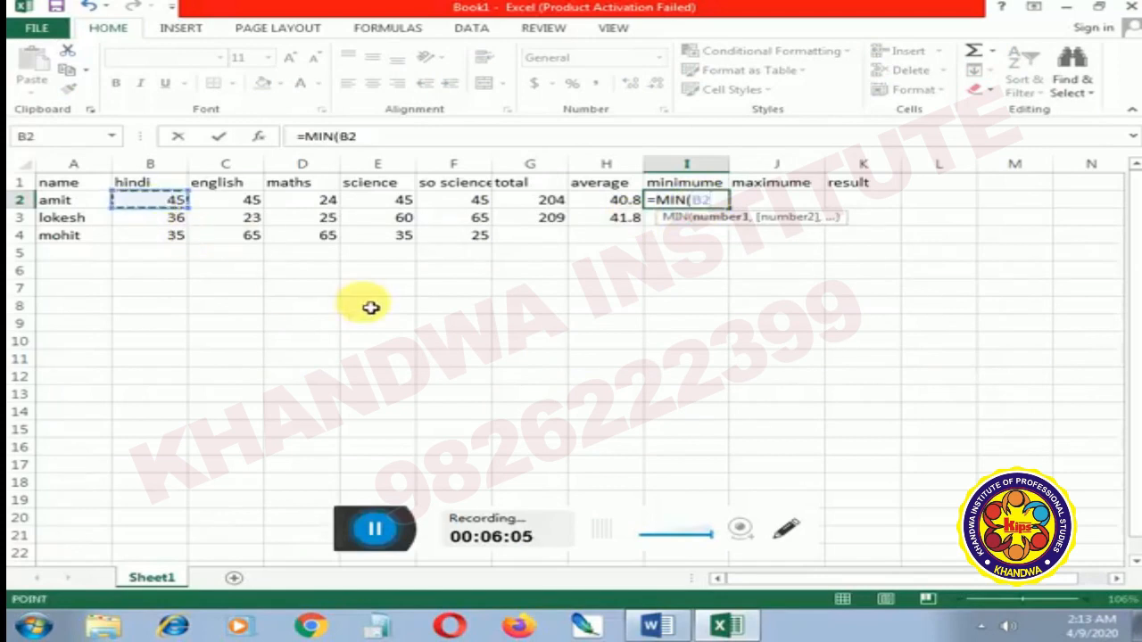
type(":B2;")
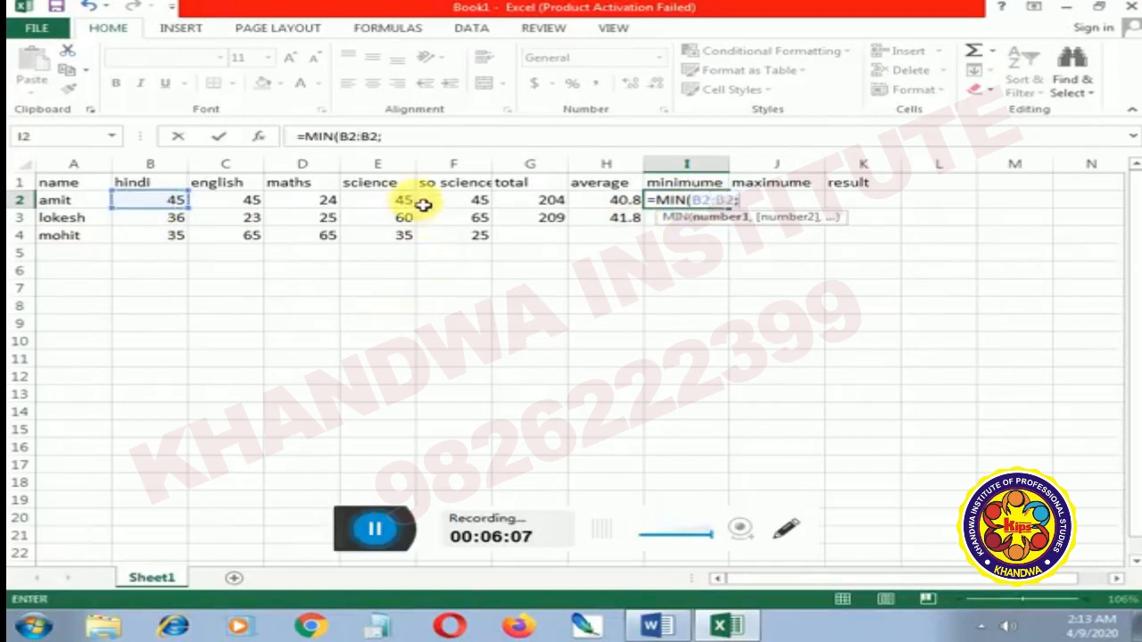
key("Return")
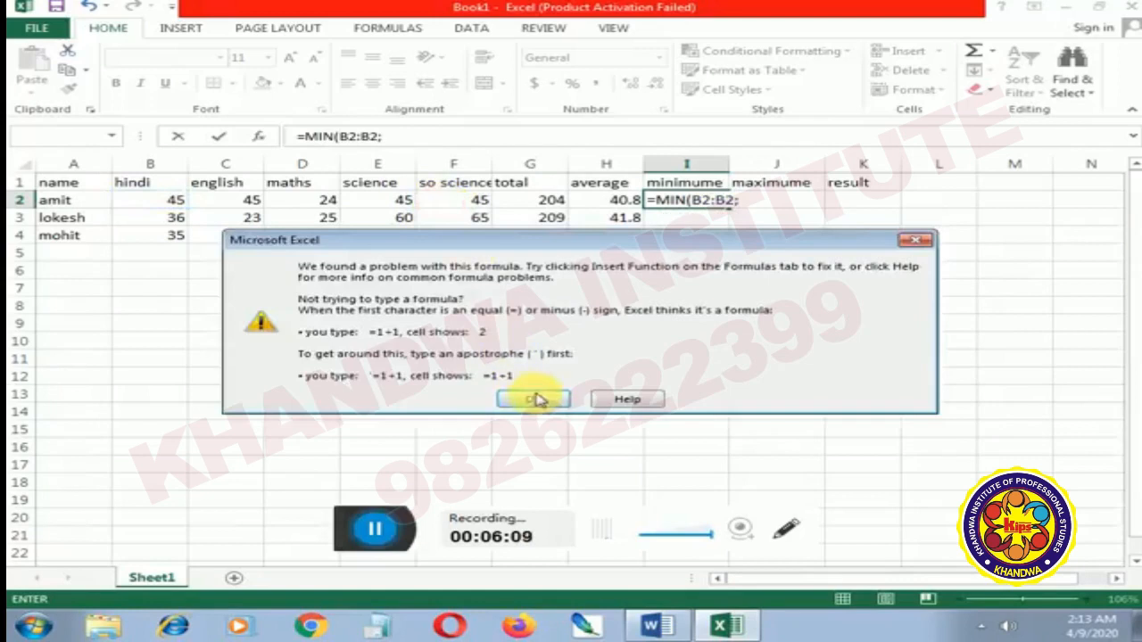
left_click(540, 399)
left_click(739, 198)
key("BackSpace")
key("BackSpace")
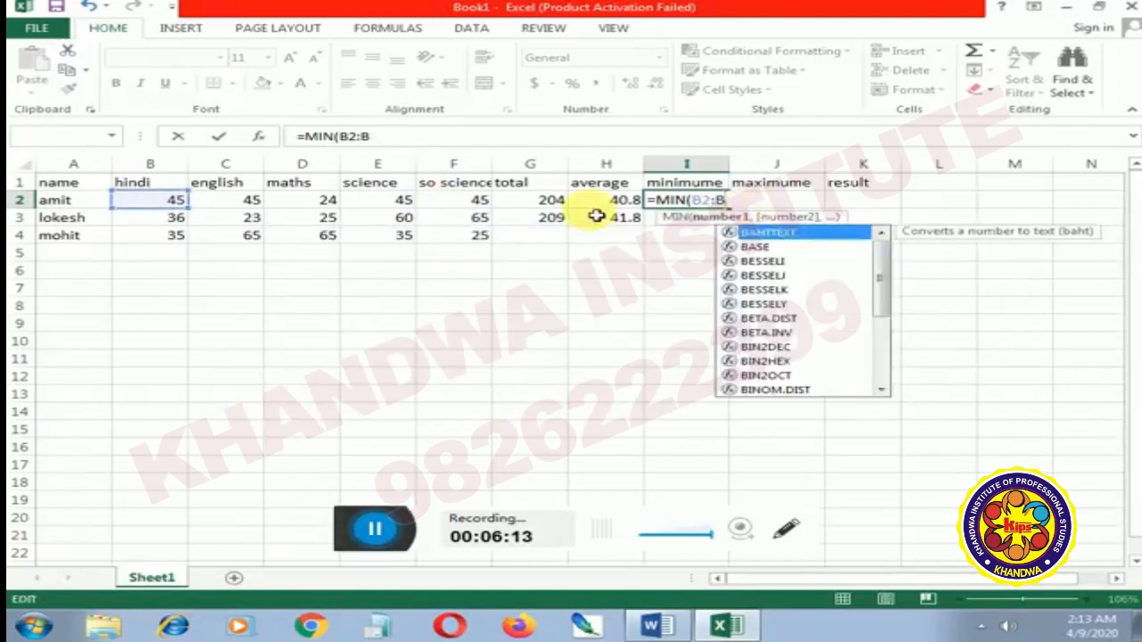
key("BackSpace")
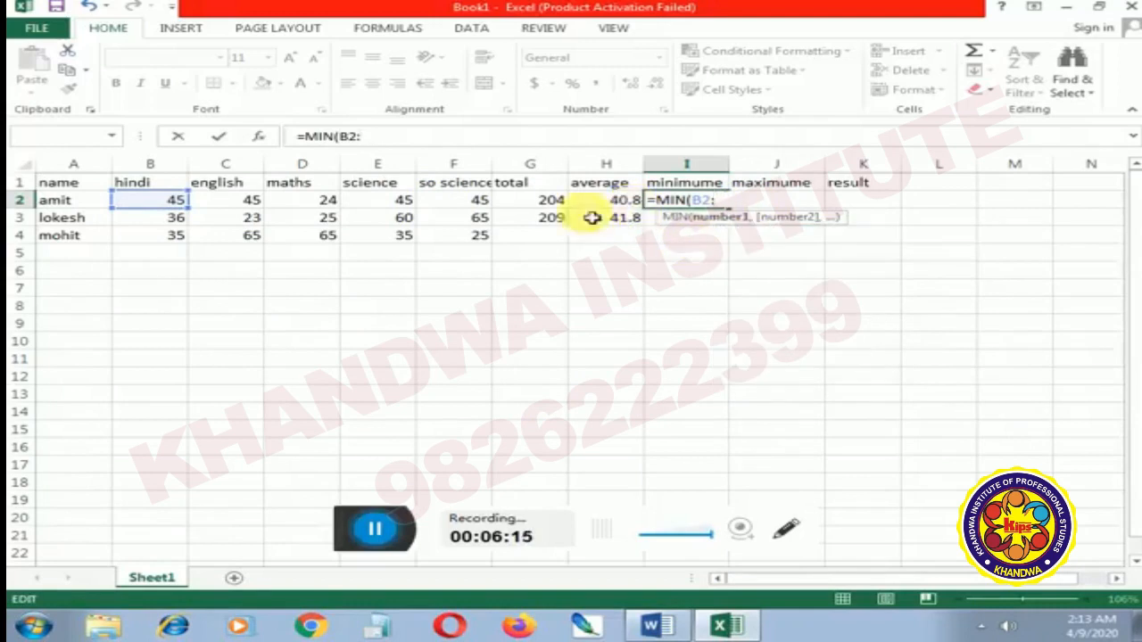
left_click(482, 202)
type(")")
key("Return")
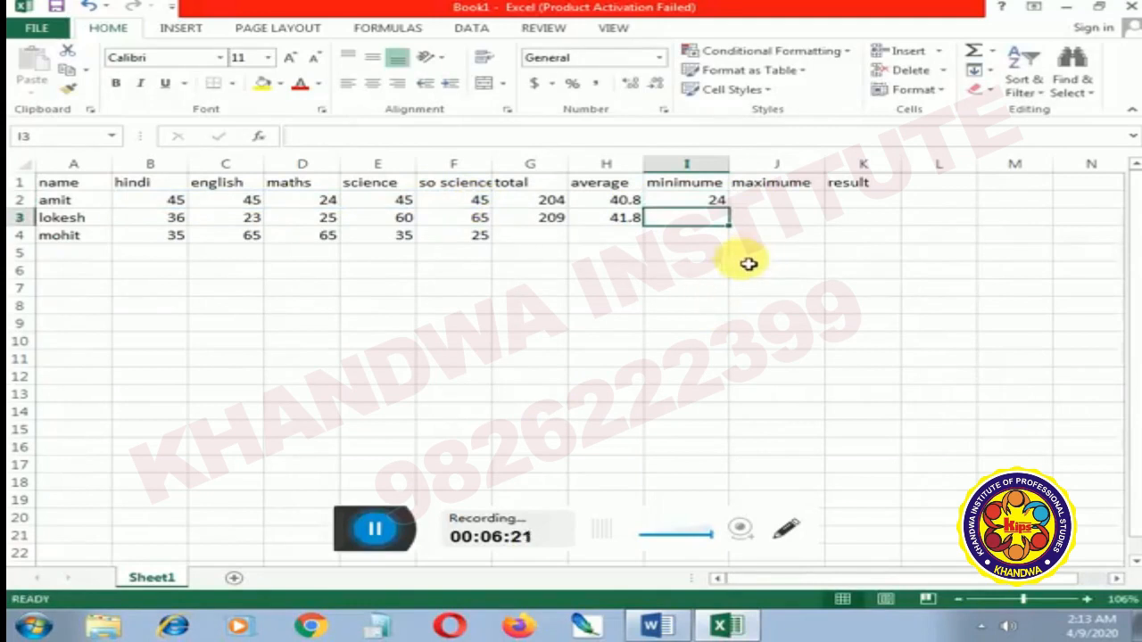
Step: Enter the formula =MAX(B2:F2) in cell J2 to find the first student's maximum mark
left_click(766, 209)
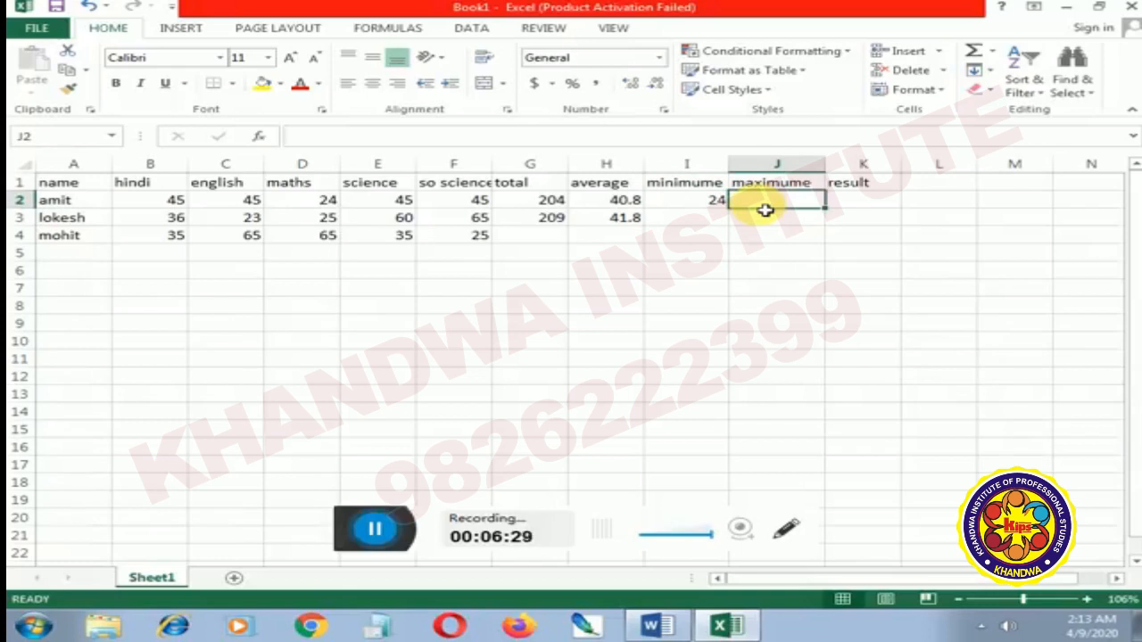
type("=")
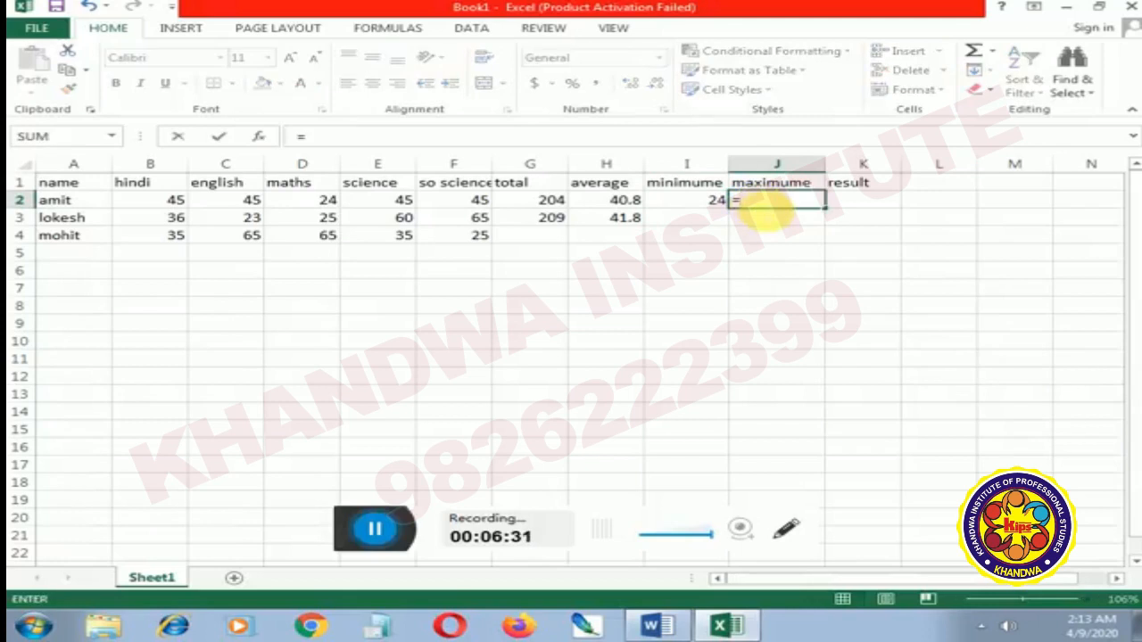
type("ma")
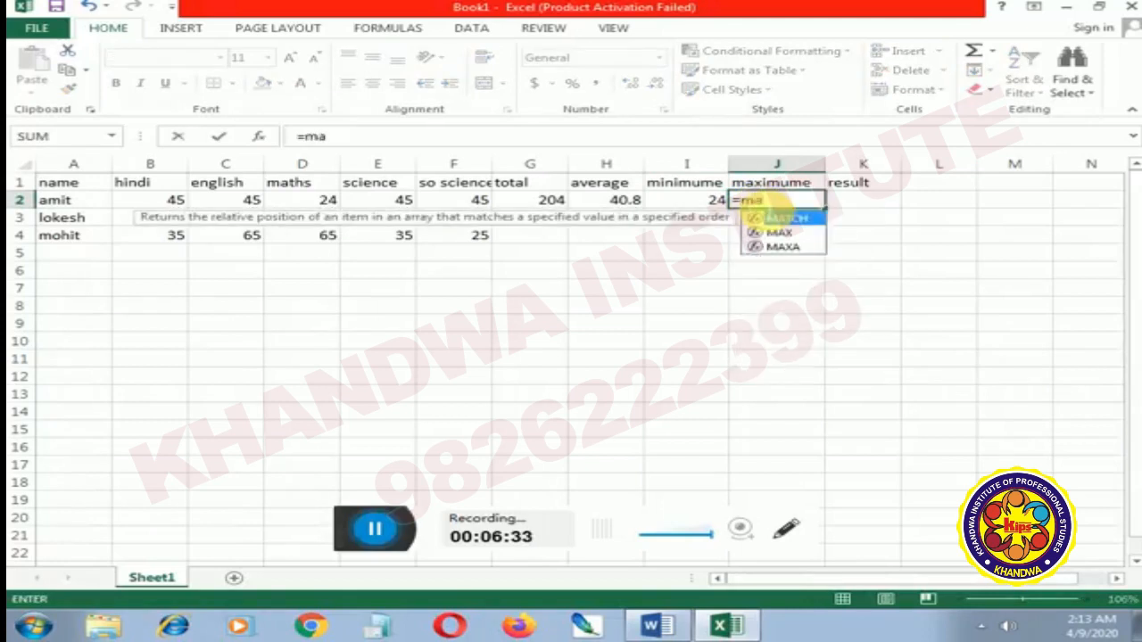
type("x")
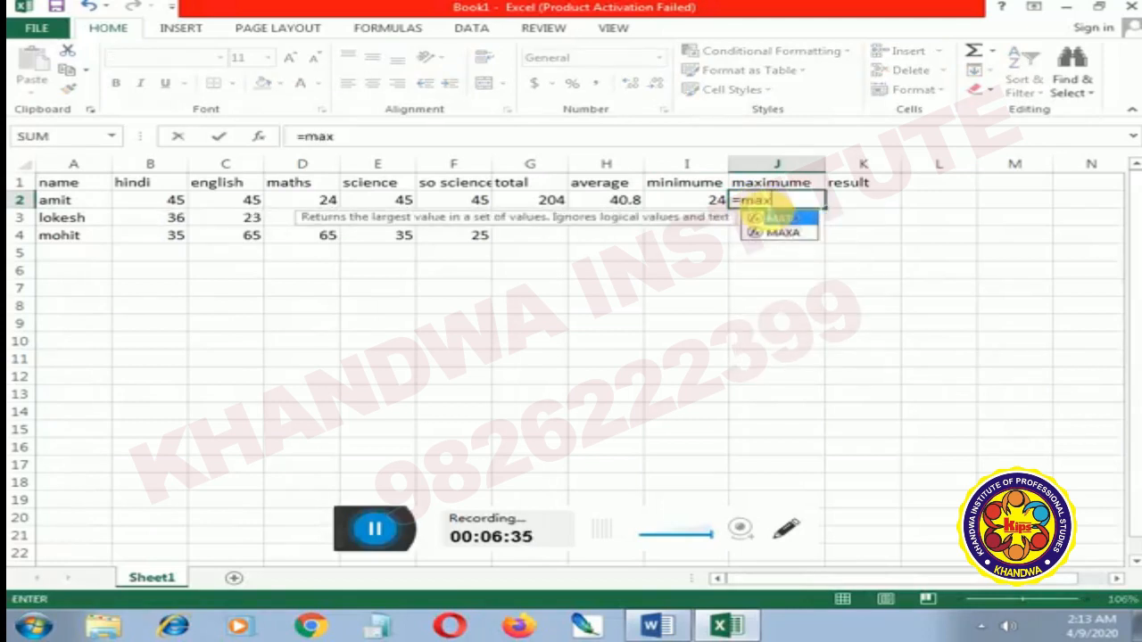
type("(")
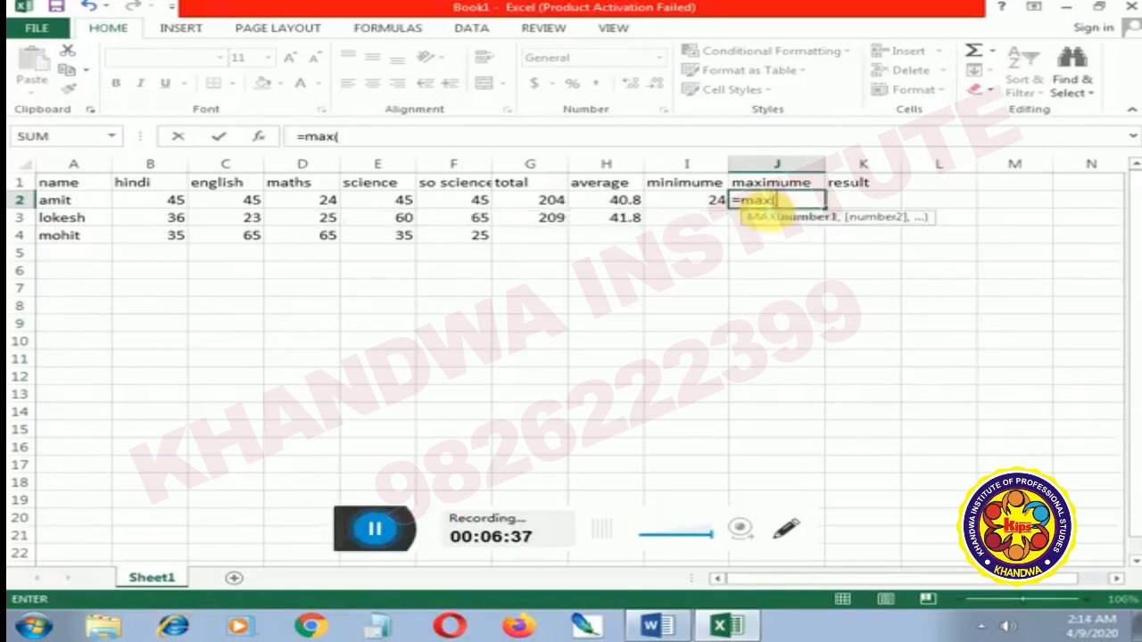
left_click(161, 203)
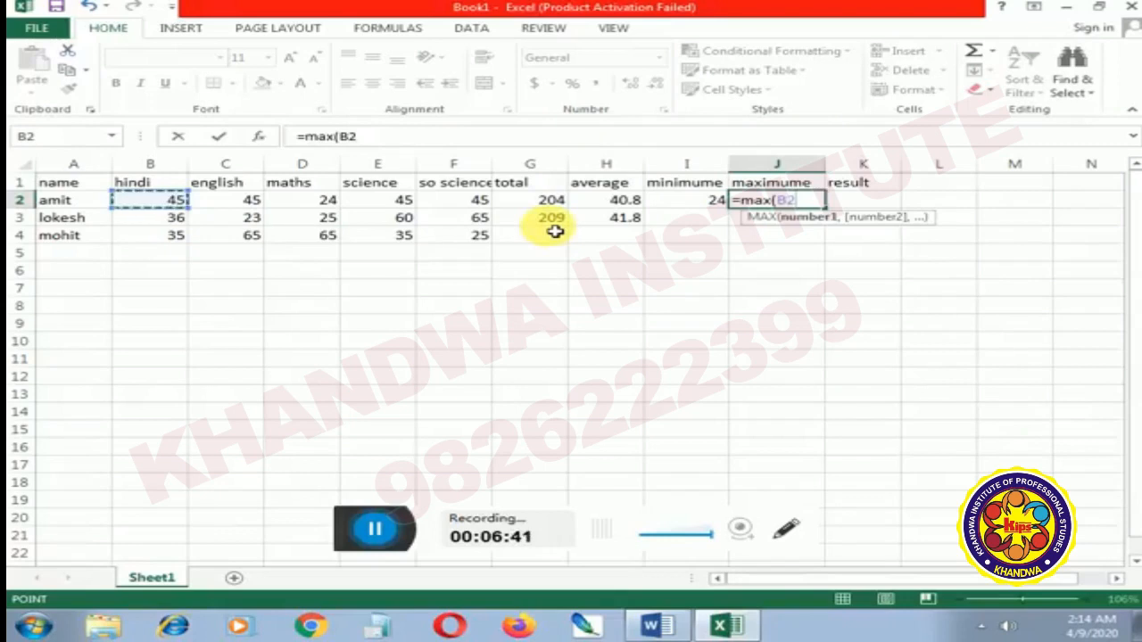
key("shift")
key("shift")
key("shift")
key("shift")
key("shift")
left_click(585, 232)
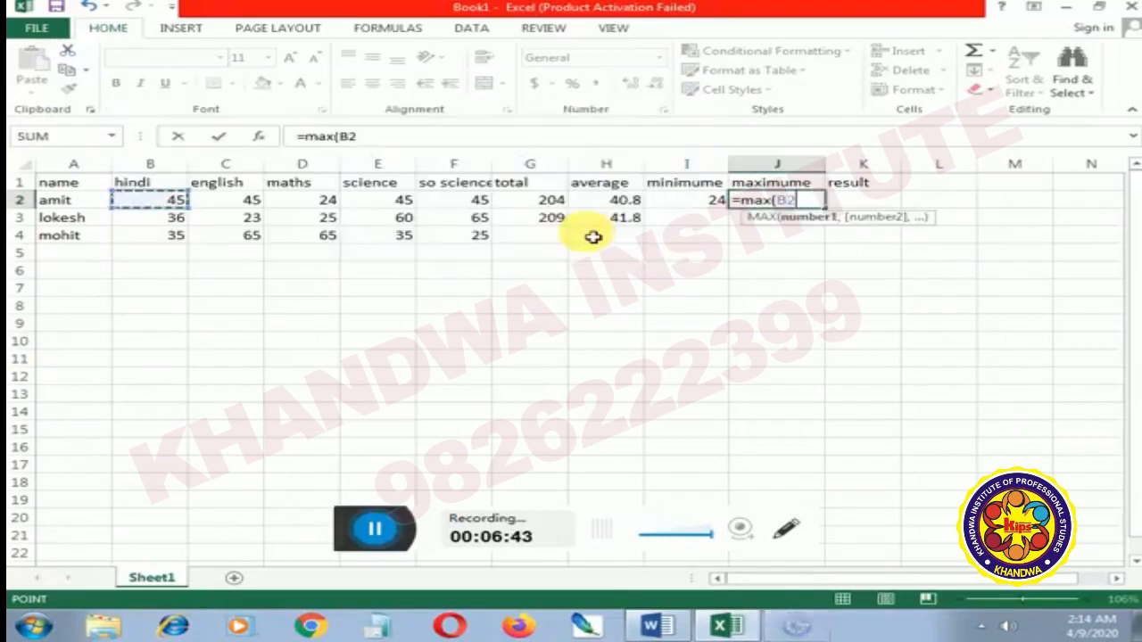
key("F8")
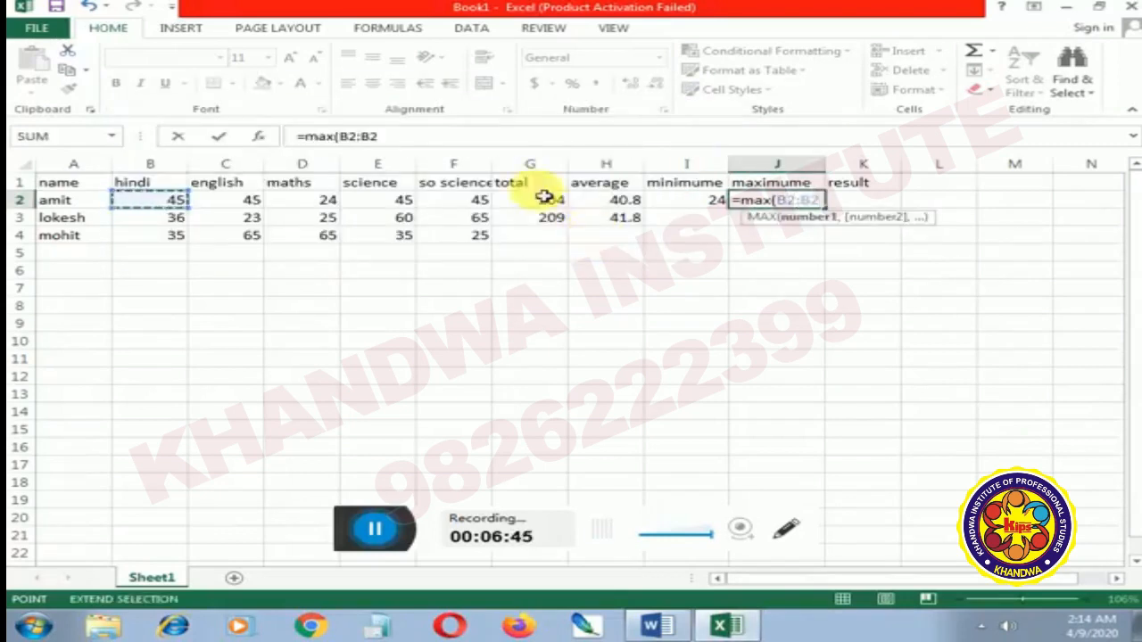
left_click(453, 205)
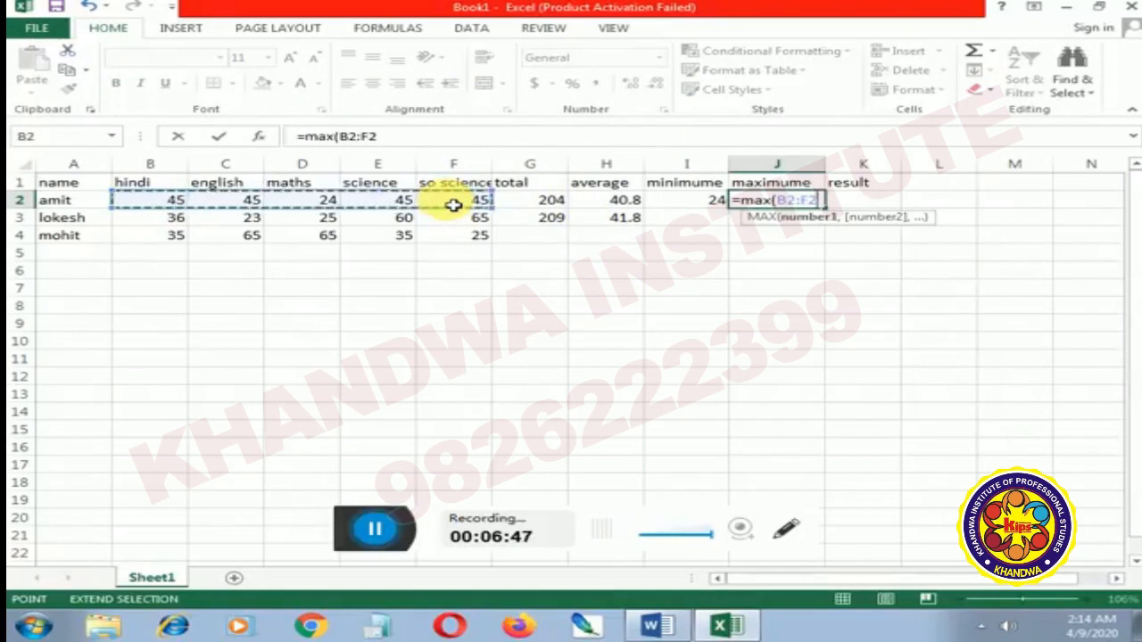
type(")")
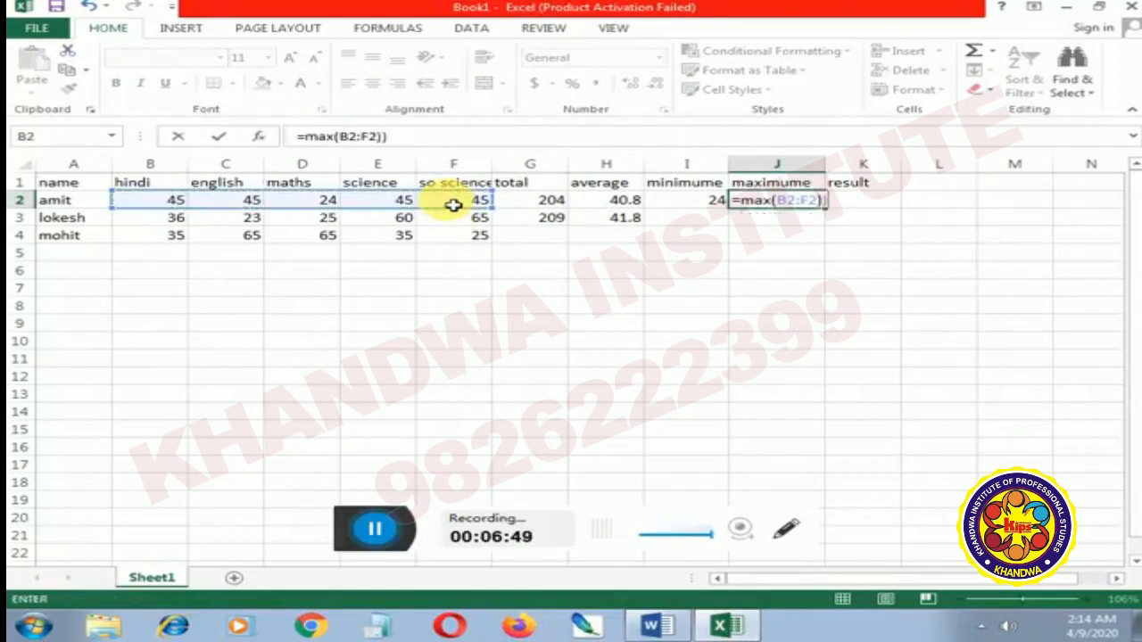
key("Return")
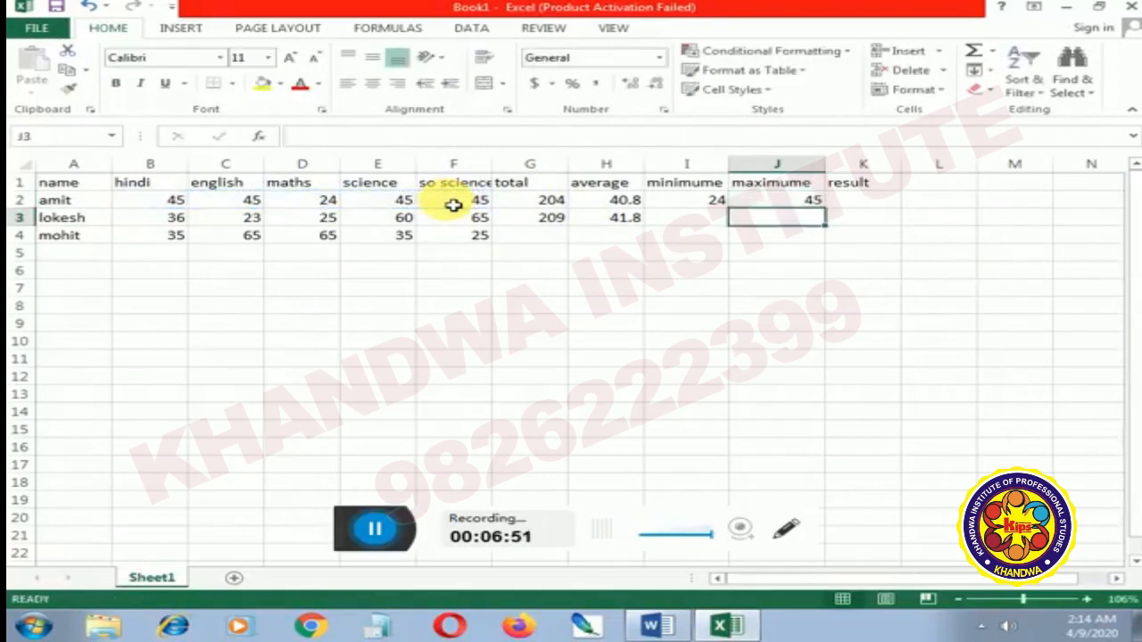
Step: Review the formulas in J2 and I2, and change the first student's science mark in E2 to 46
left_click(774, 205)
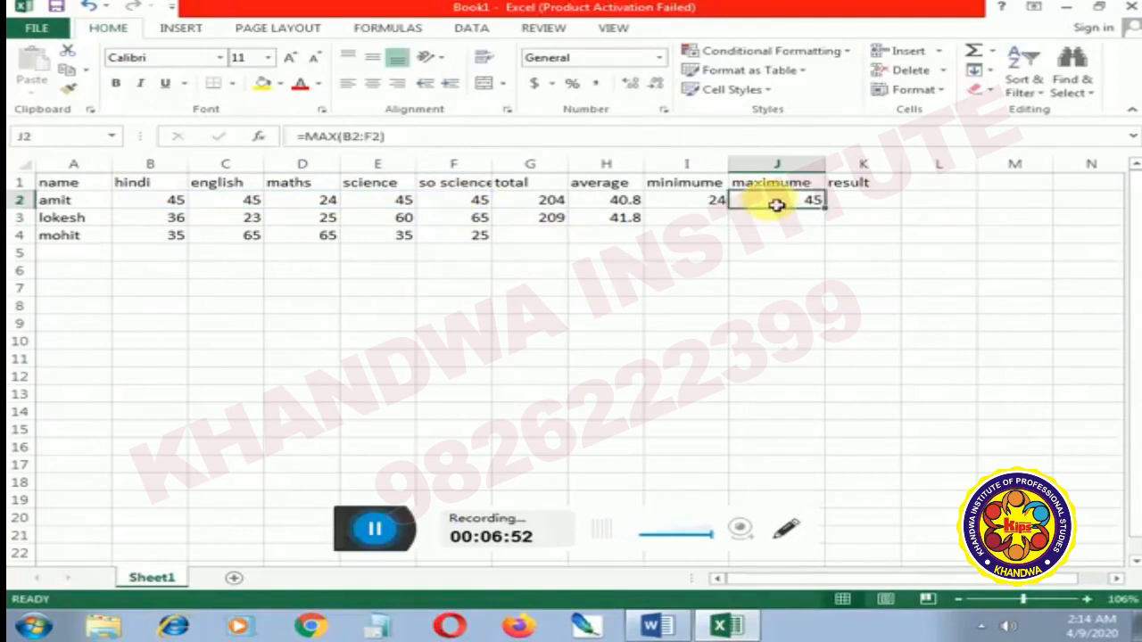
left_click(683, 204)
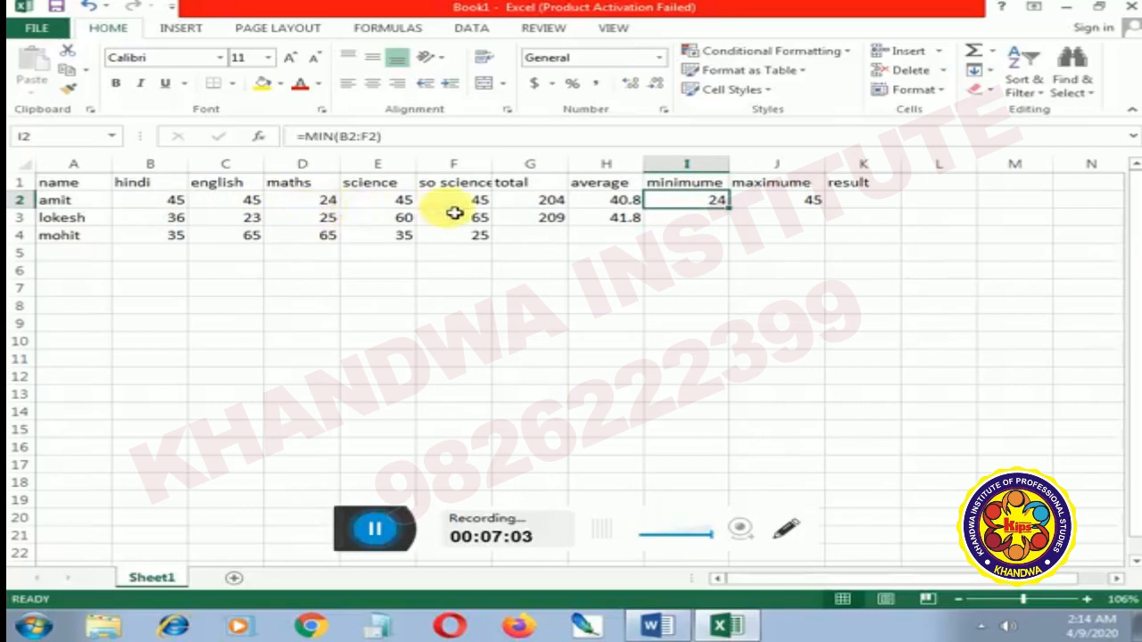
left_click(405, 207)
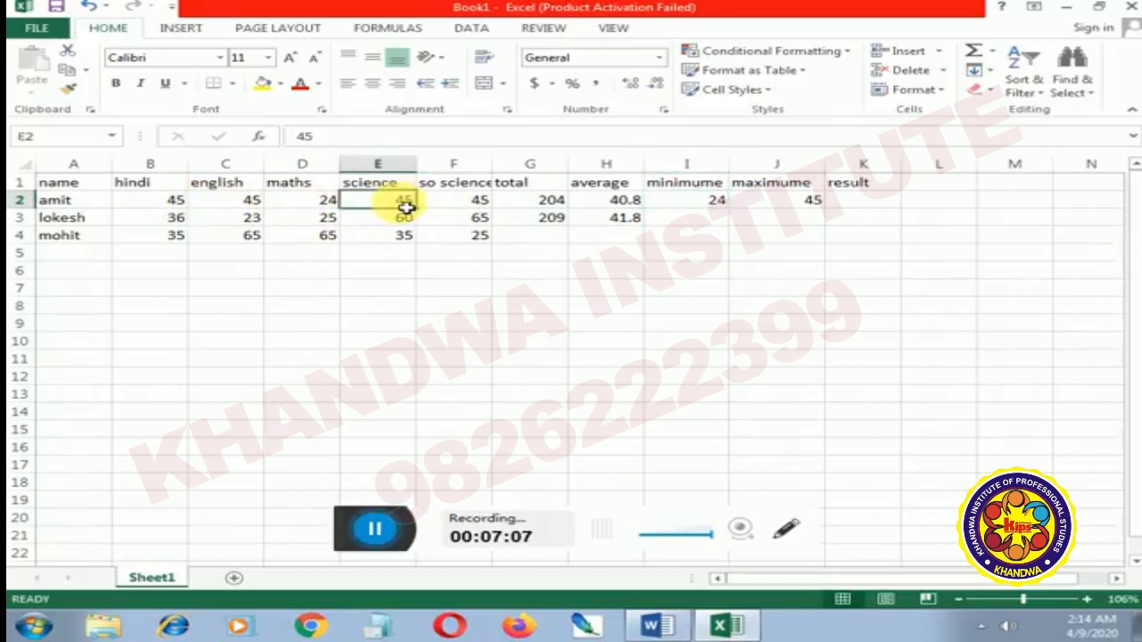
type("4")
key("Return")
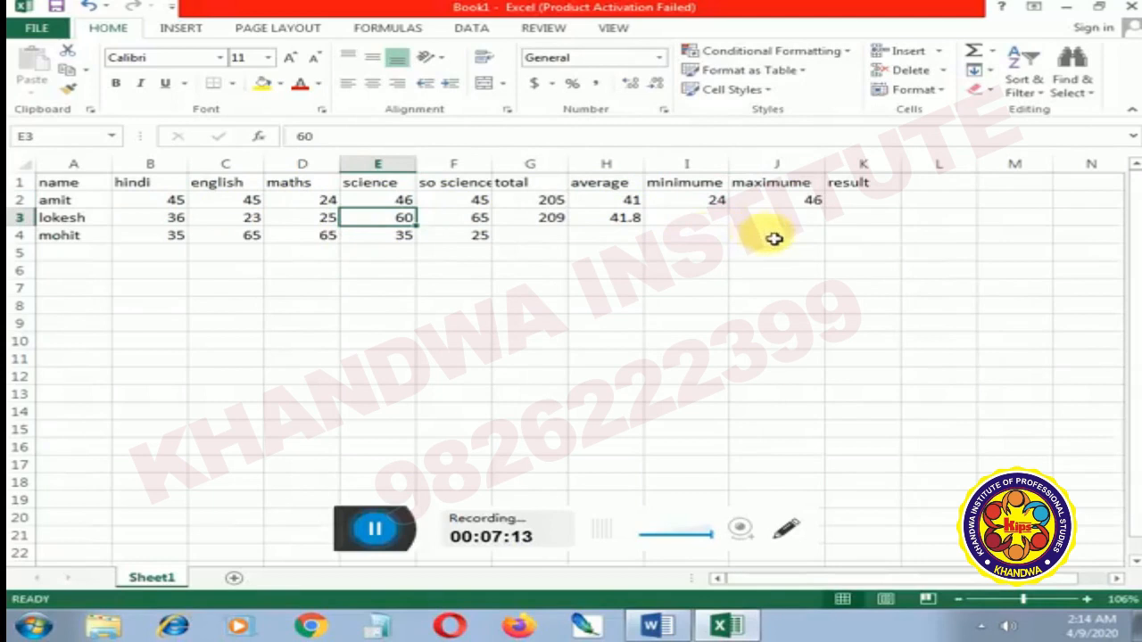
Step: Start an IF formula in cell K2 that tests whether the first student's minimum mark meets the condition I2>=33
left_click(851, 207)
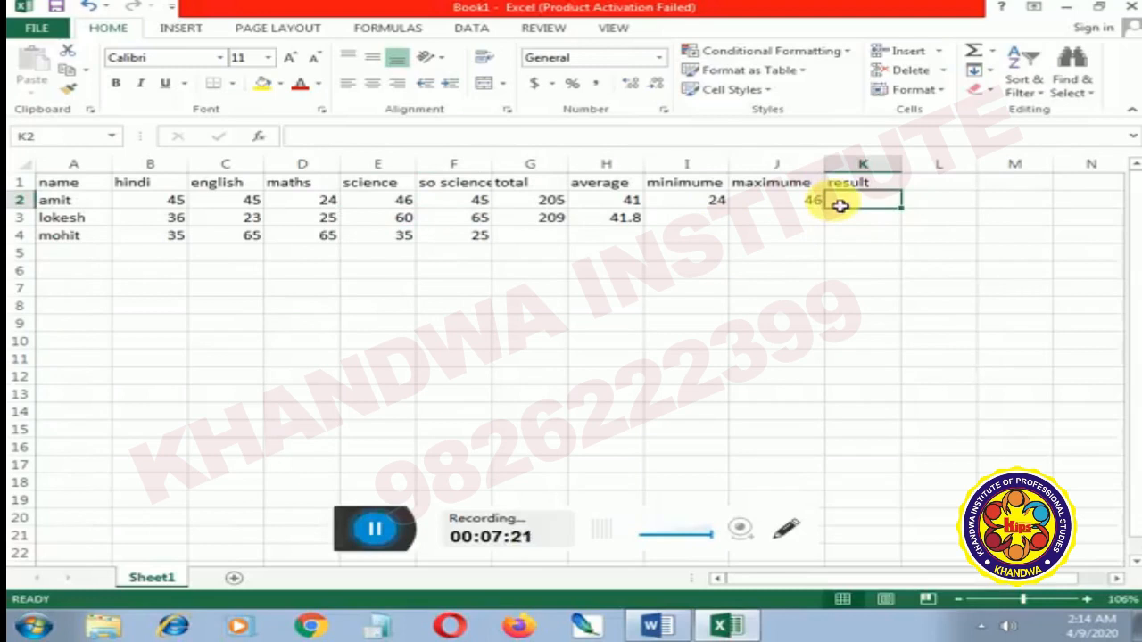
type("=")
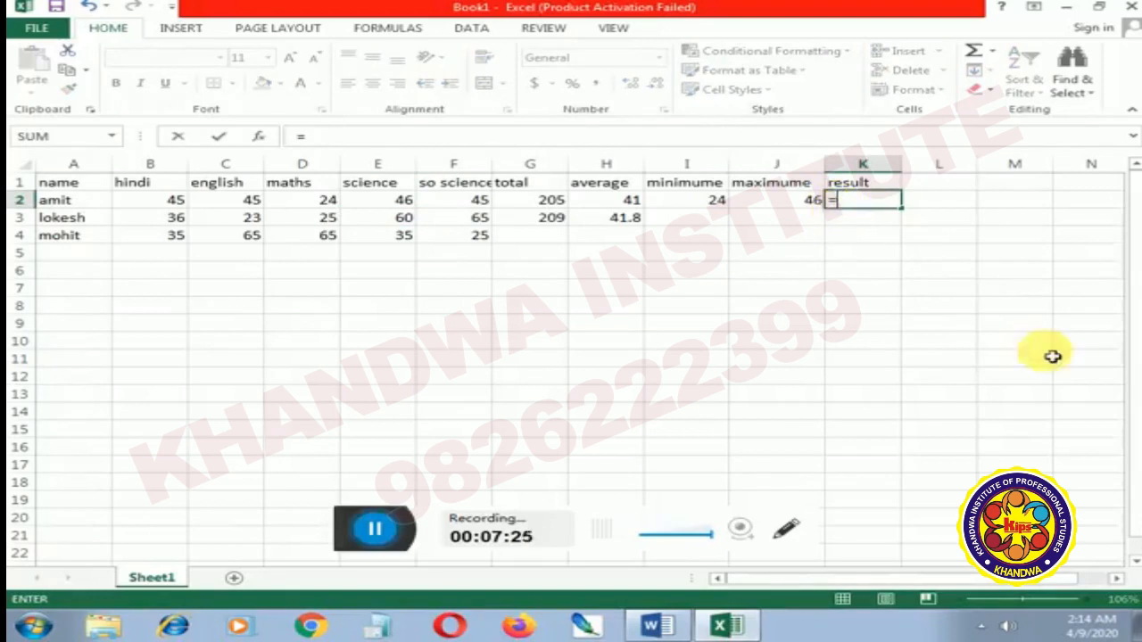
type("=ii")
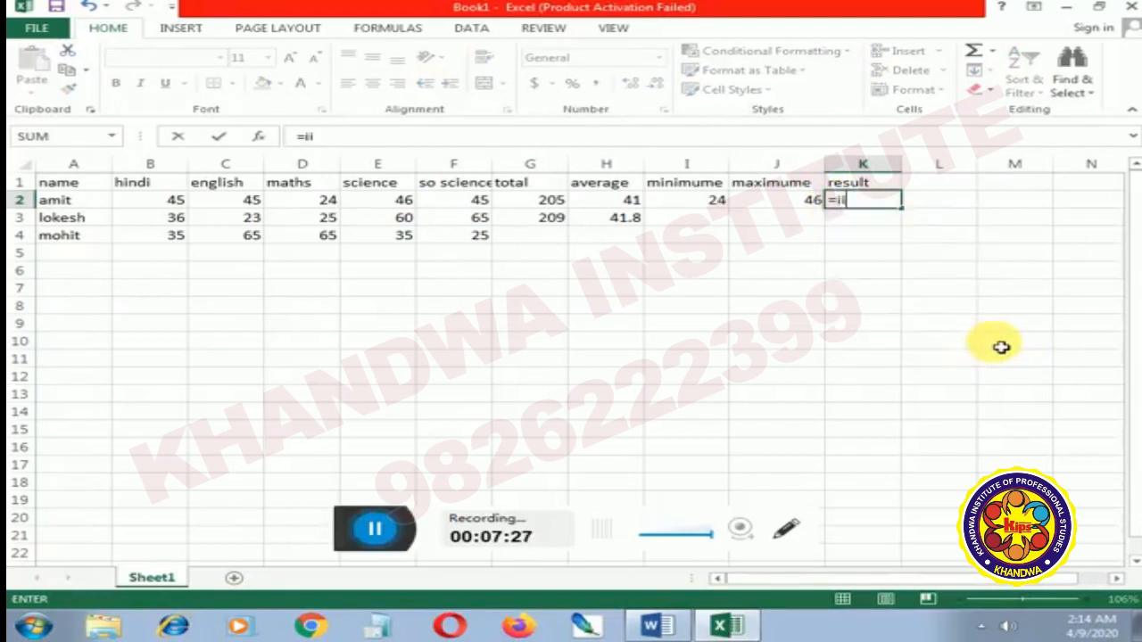
key("BackSpace")
type("f")
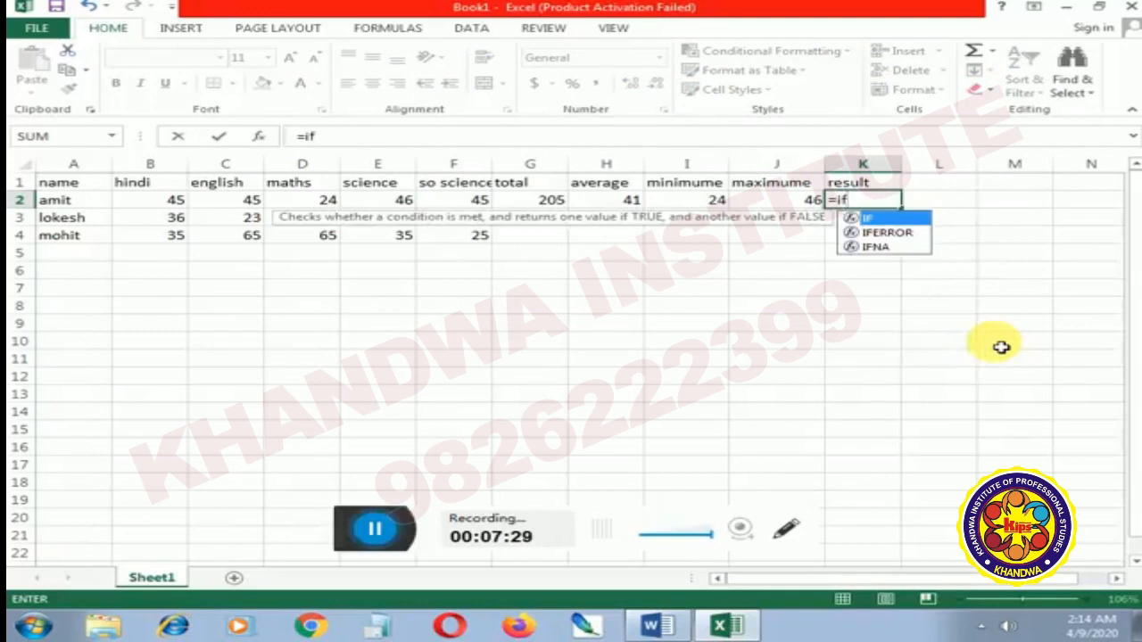
type("(")
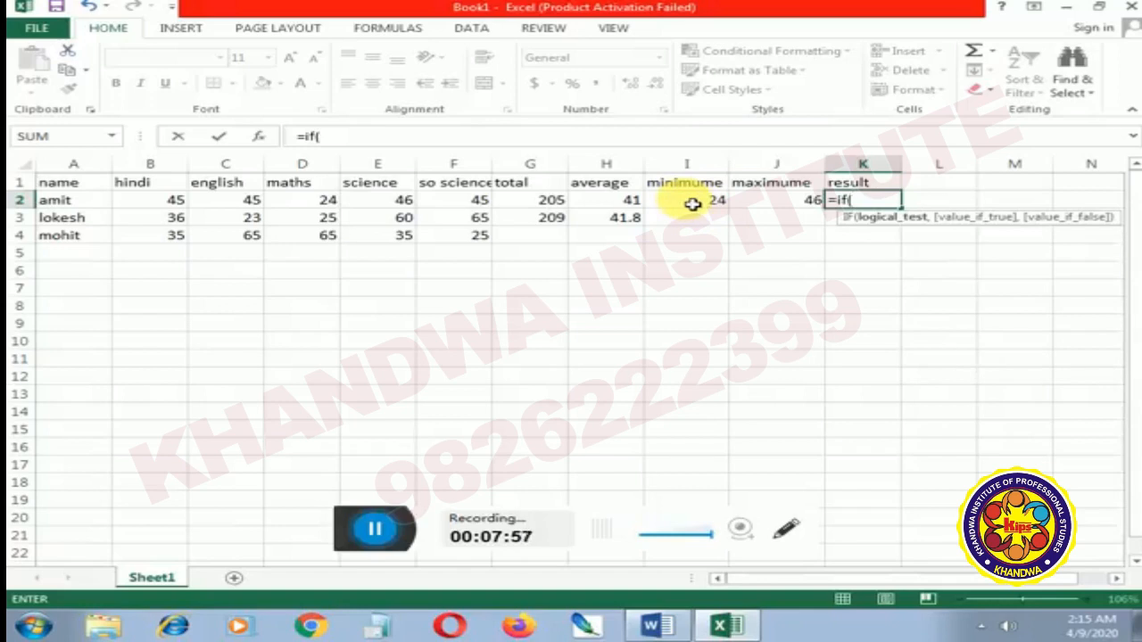
left_click(702, 206)
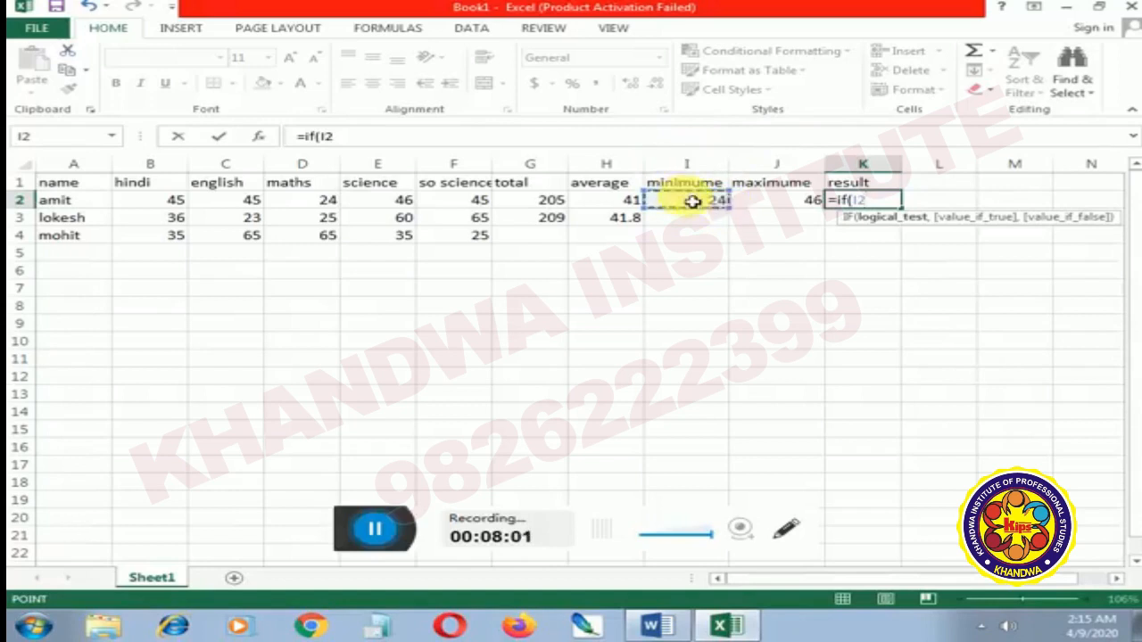
type(">=")
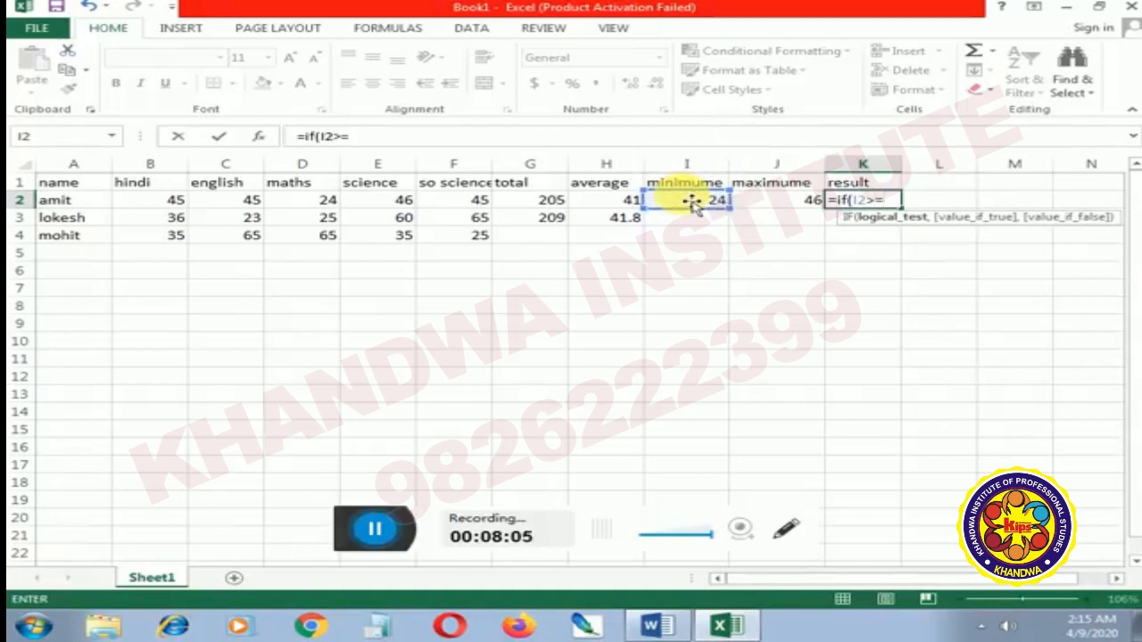
type("33,")
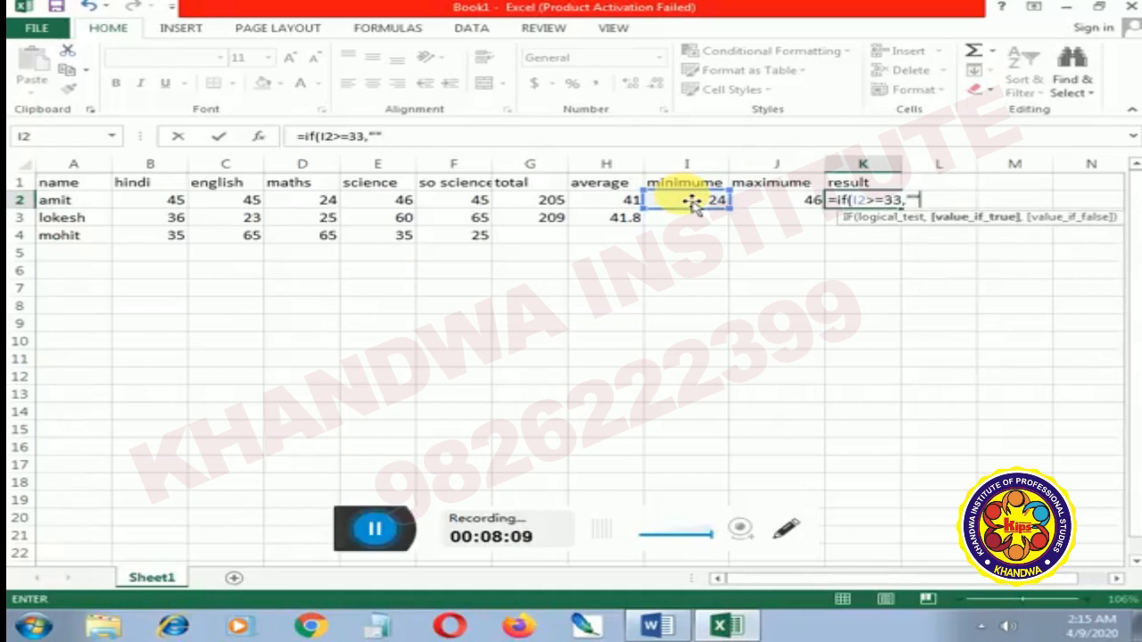
Step: Complete the IF formula in K2 with "pass" as the true value and "fail" as the false value
type("pass")
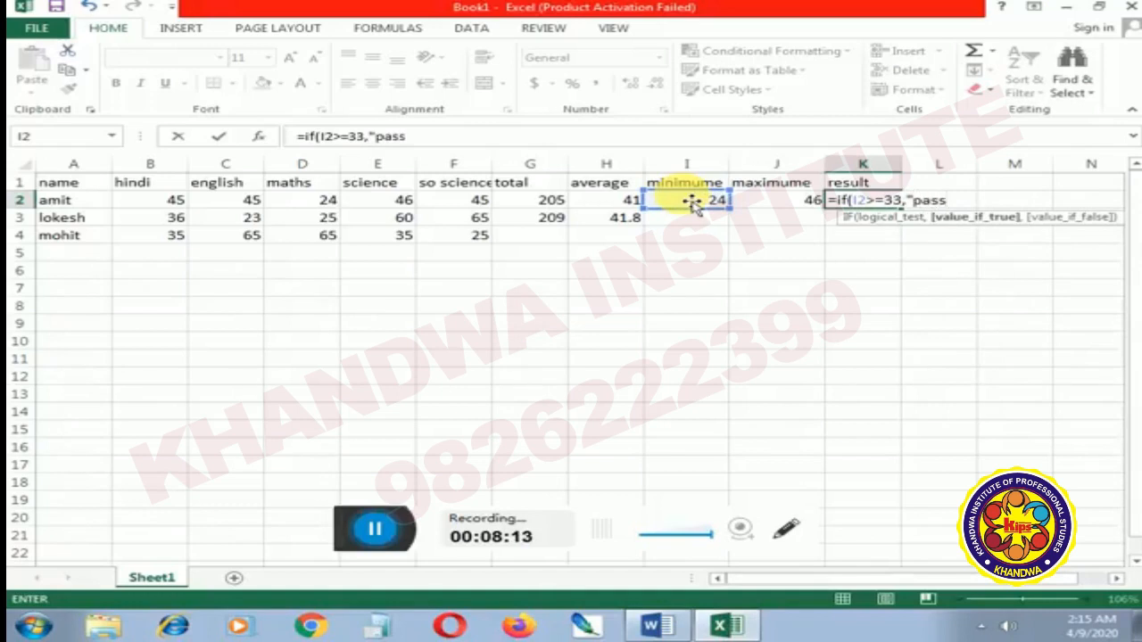
type("\",")
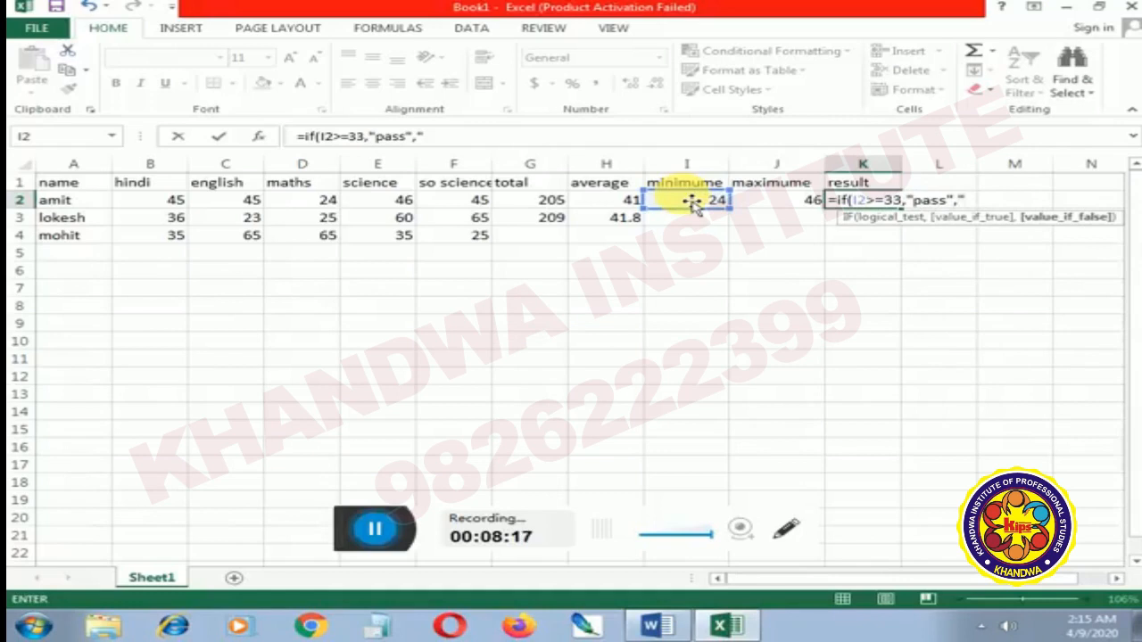
type("\"ffa")
key("BackSpace")
key("BackSpace")
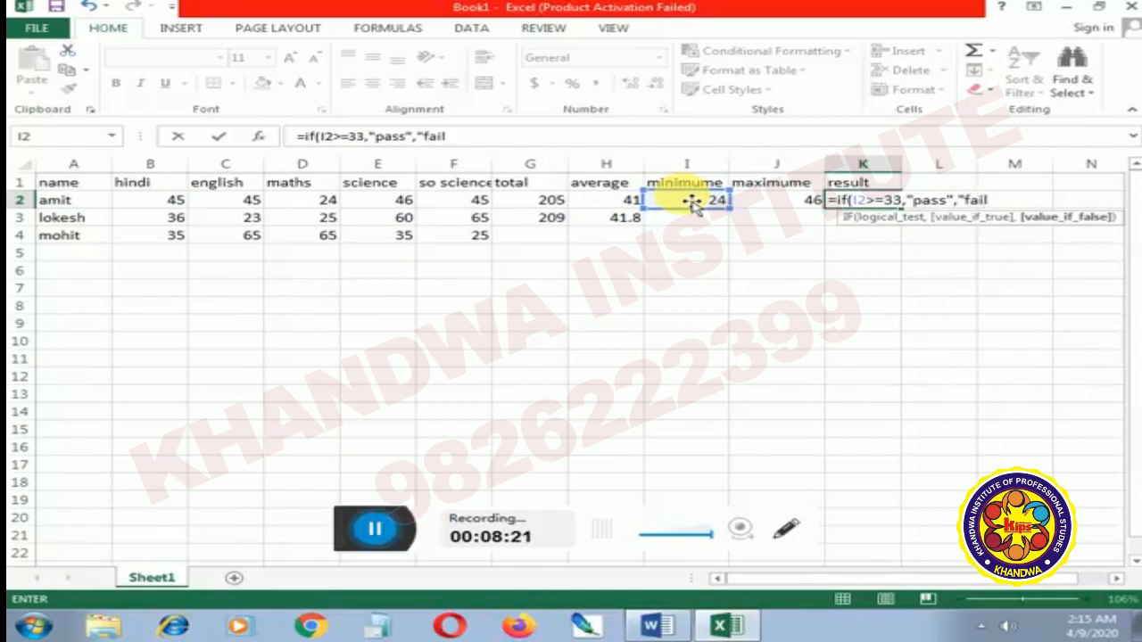
type("ail\")")
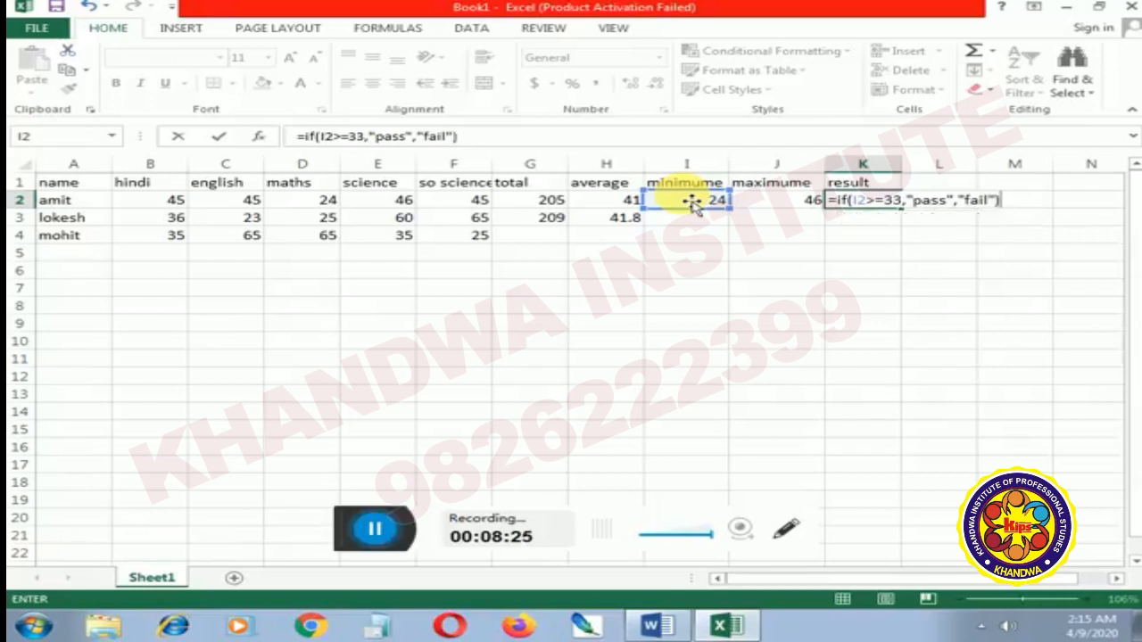
key("Return")
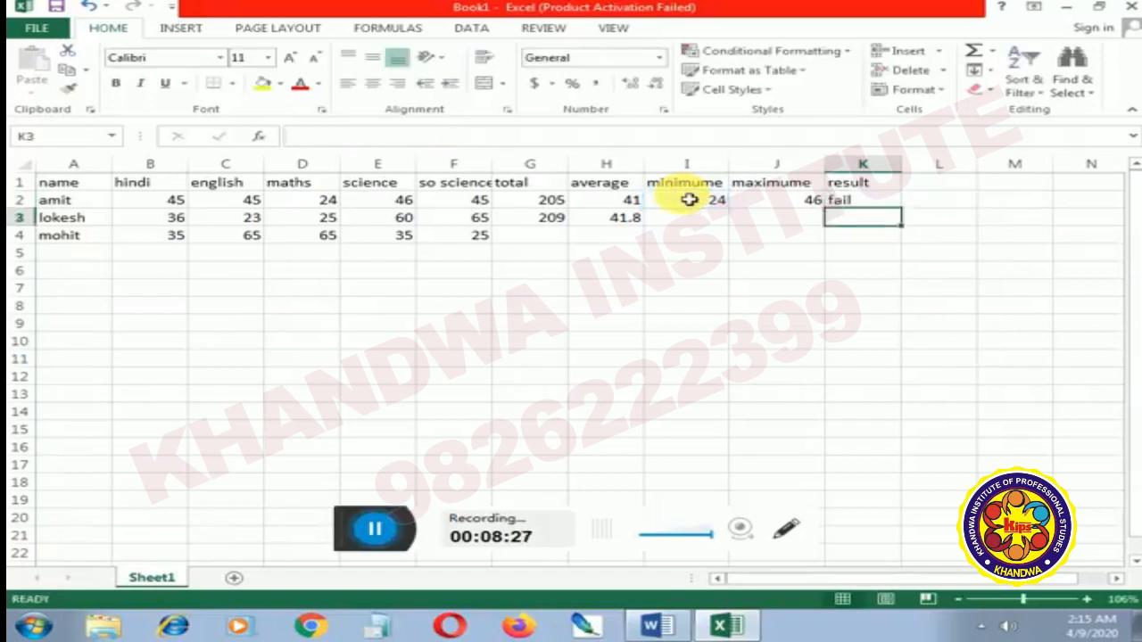
Step: Review the total, average, minimum, maximum and result formulas in columns G through K for the first two students
left_click(865, 200)
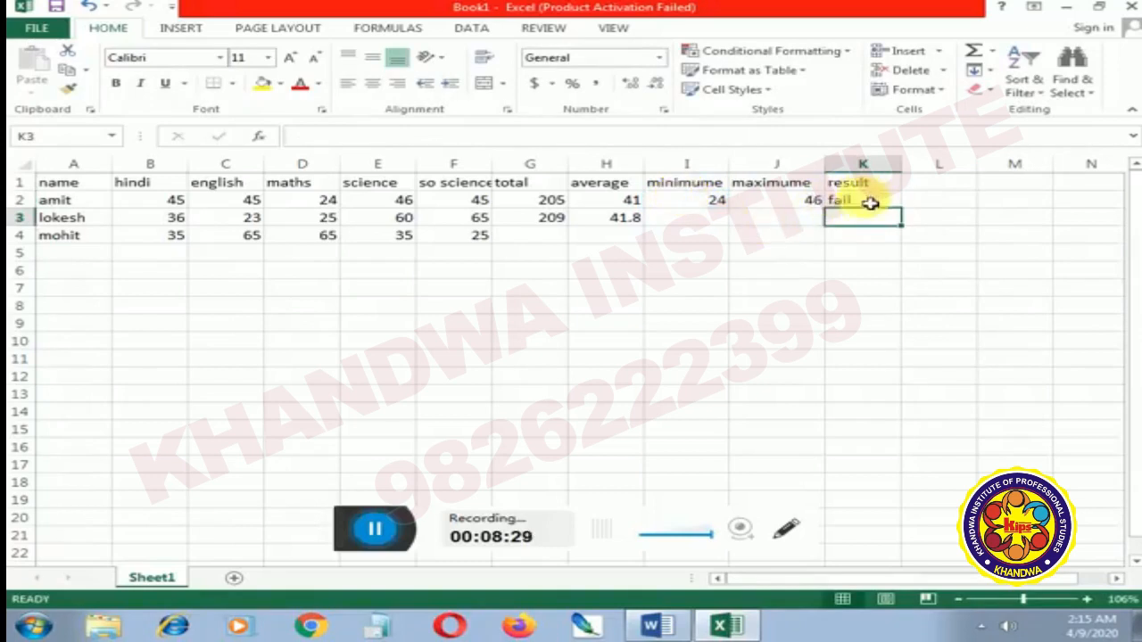
left_click(690, 208)
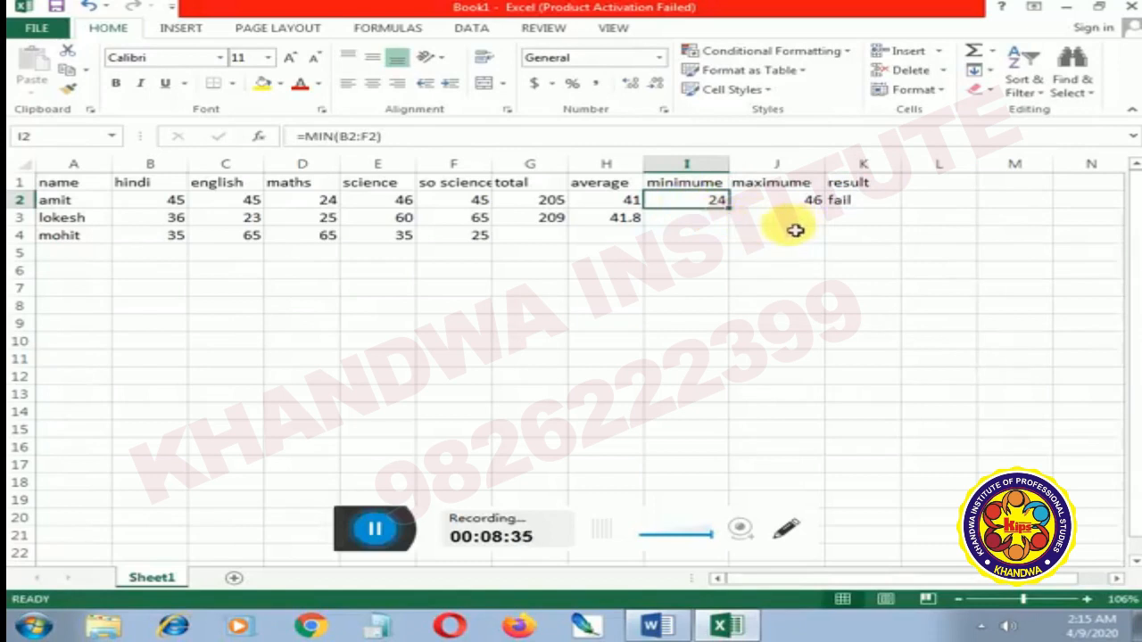
left_click(876, 207)
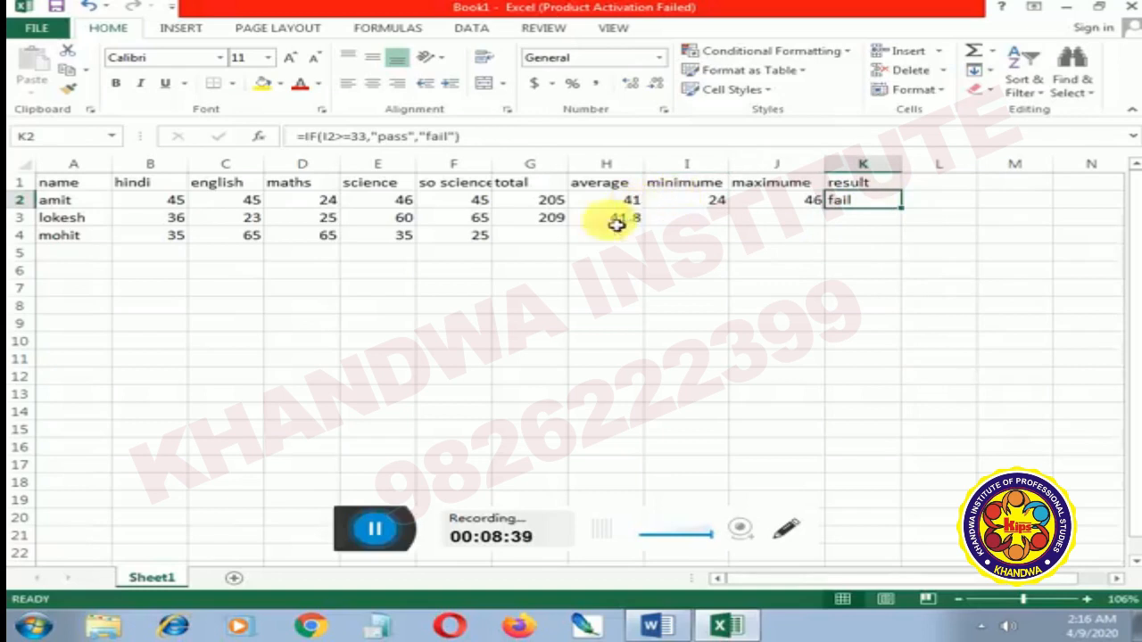
left_click(551, 203)
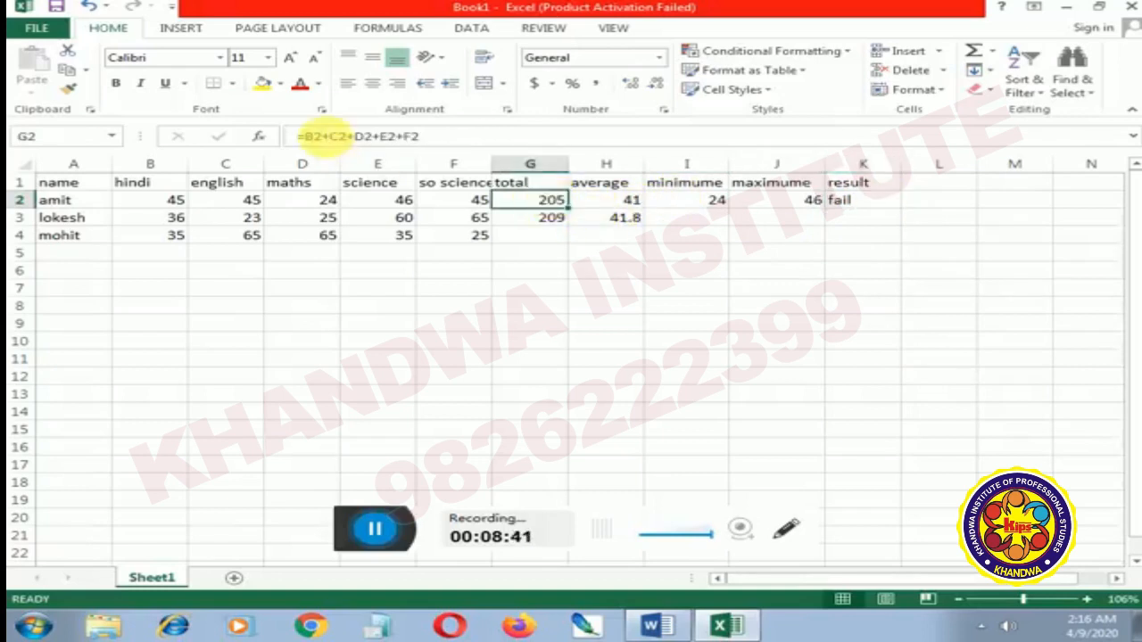
left_click(545, 218)
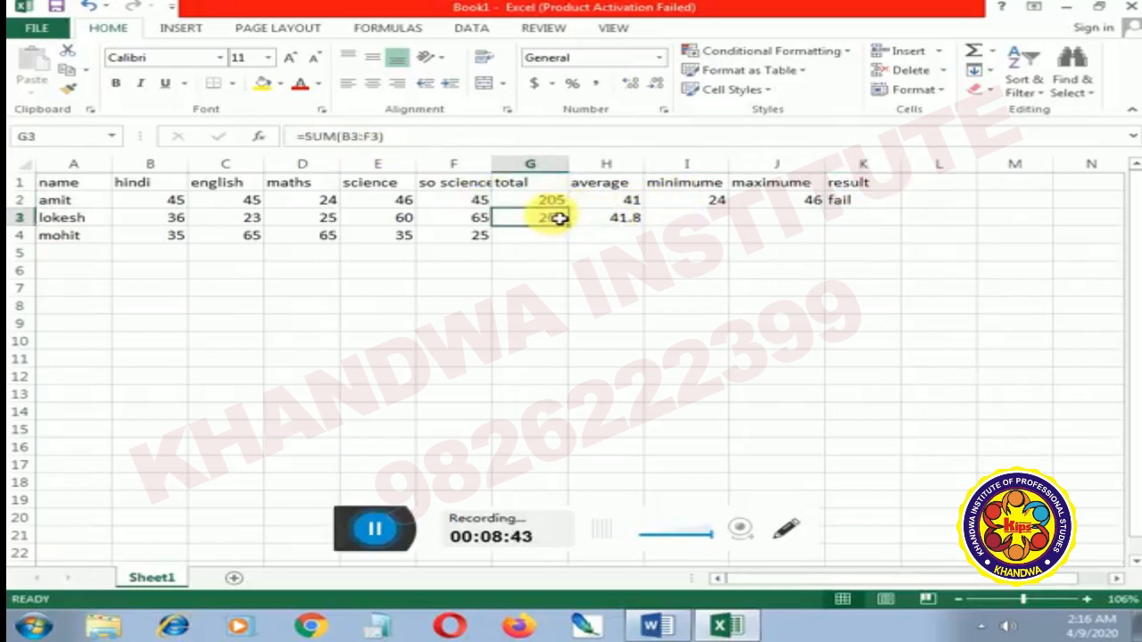
left_click(629, 203)
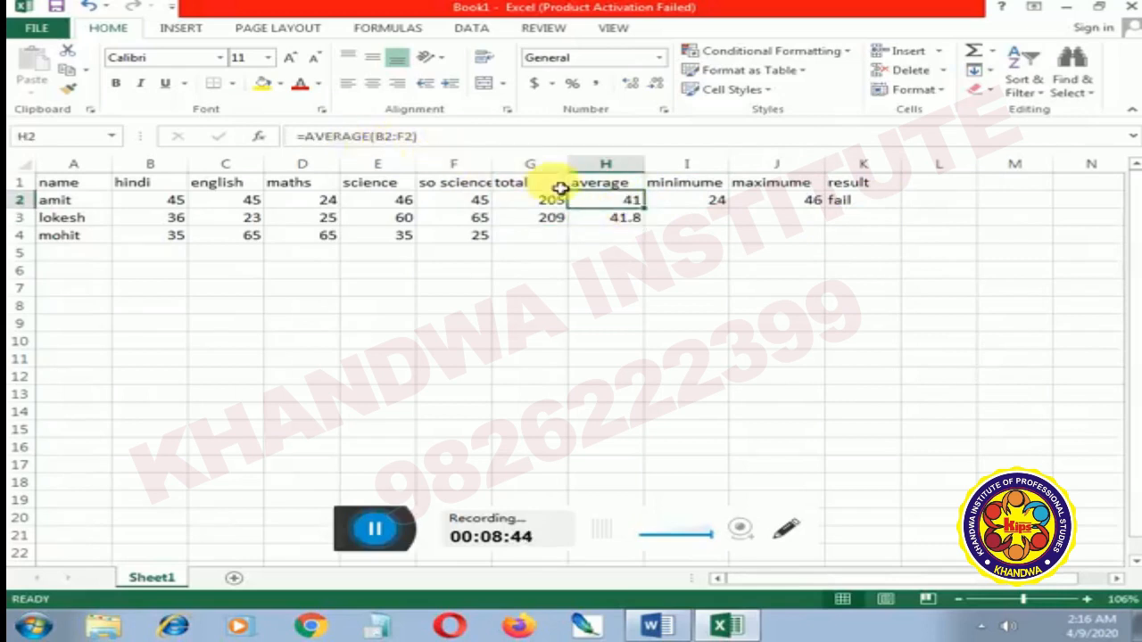
left_click(622, 219)
left_click(704, 199)
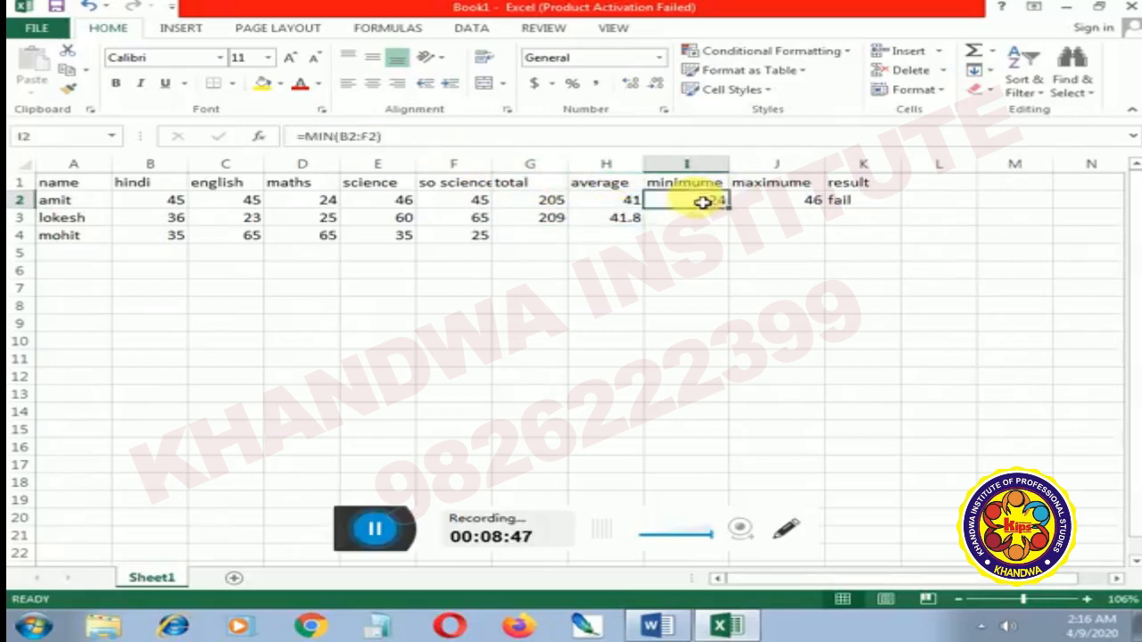
left_click(782, 202)
left_click(865, 205)
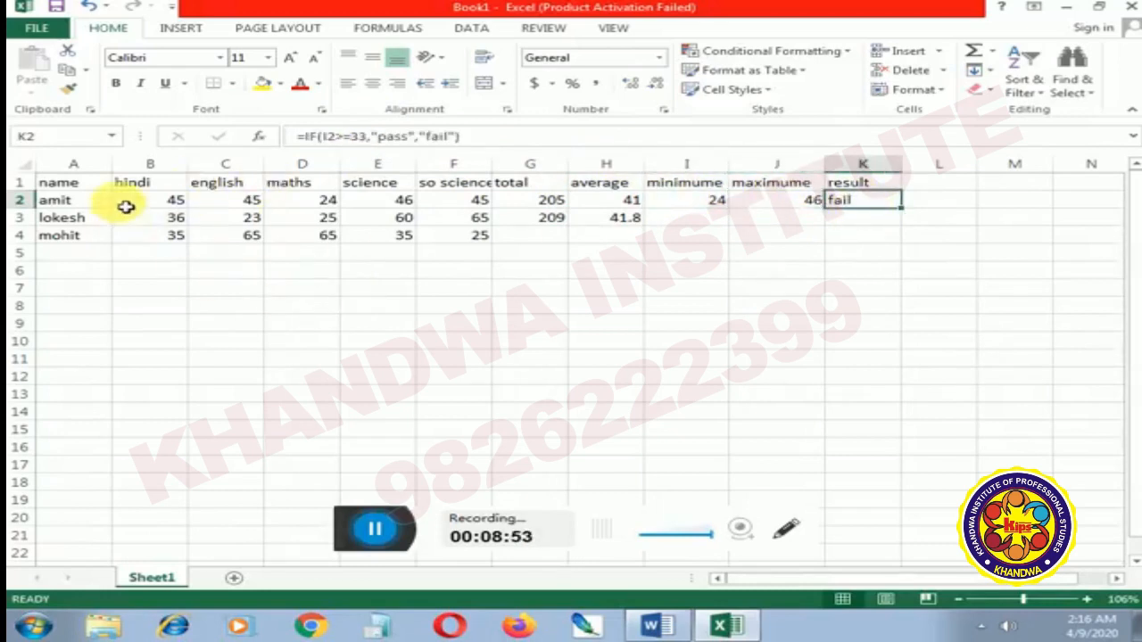
Step: Narrow the name column, widen the hindi column and make the header row slightly taller
mouse_move(120, 174)
left_mouse_down()
mouse_move(100, 173)
mouse_move(119, 174)
left_mouse_up()
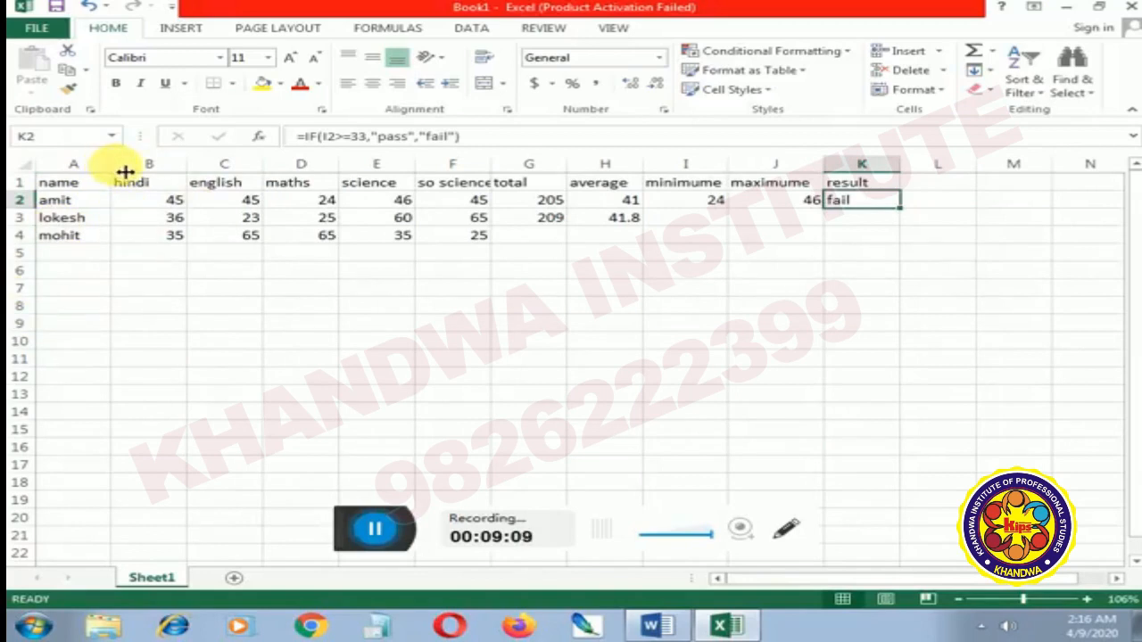
left_click_drag(120, 168, 102, 167)
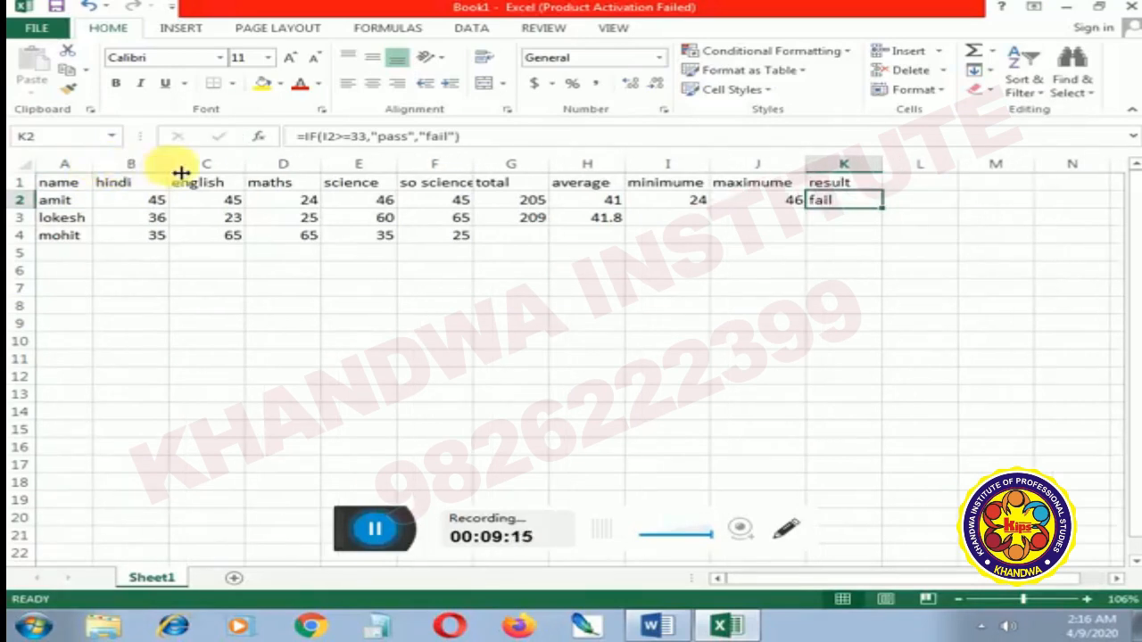
left_click_drag(178, 168, 203, 168)
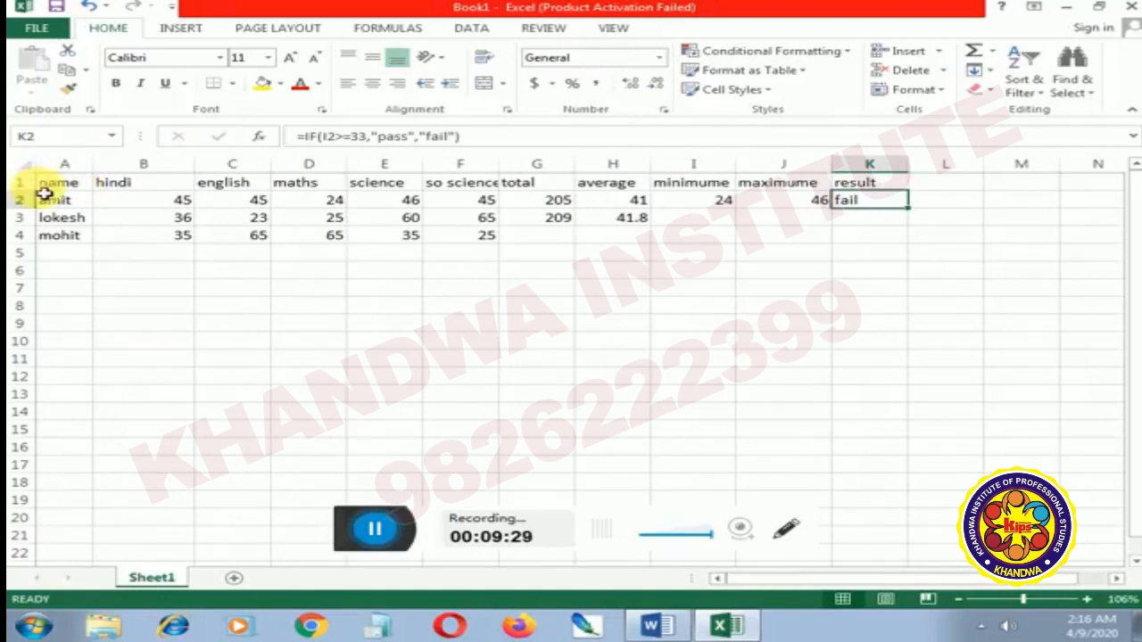
mouse_move(43, 198)
left_mouse_down()
mouse_move(49, 216)
mouse_move(42, 200)
left_mouse_up()
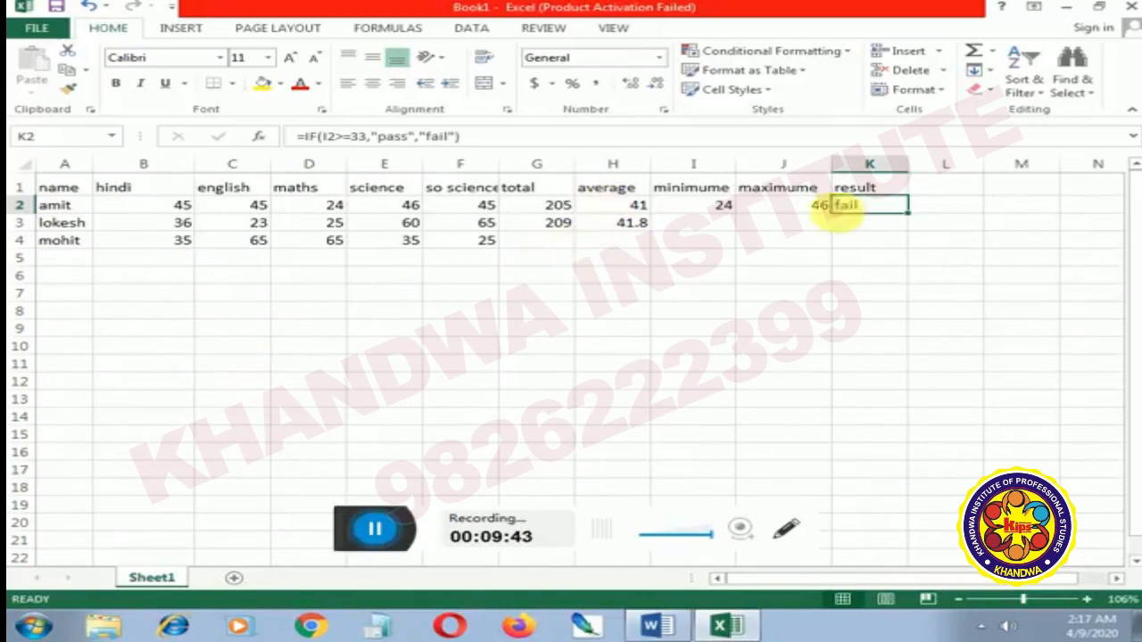
Step: Delete the entire so science column (column F) from the marks sheet
left_click(486, 241)
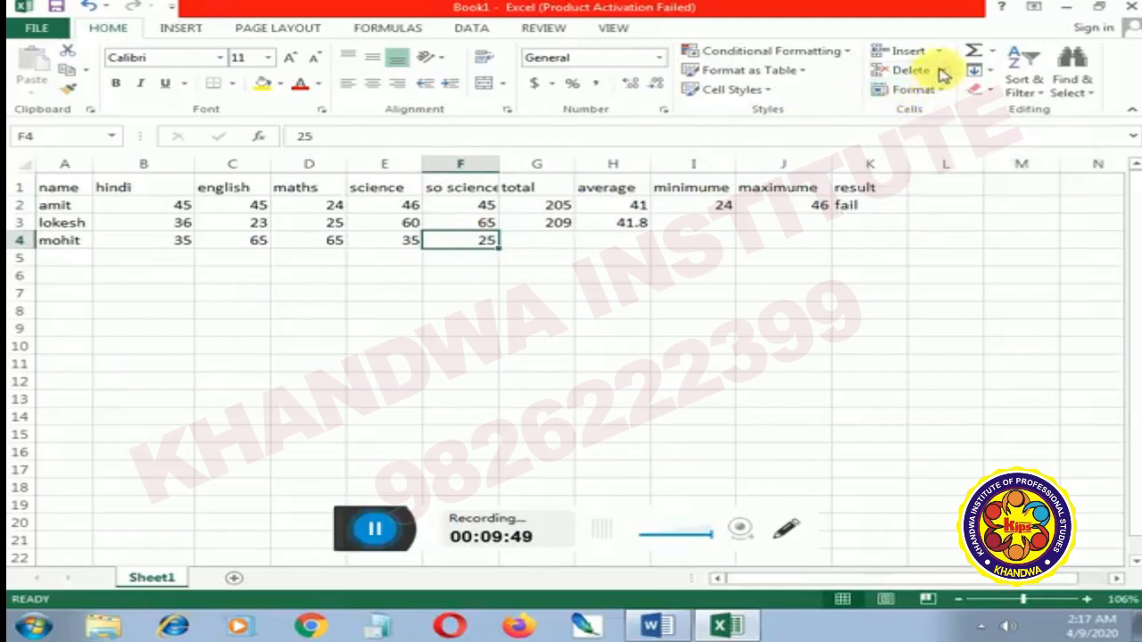
left_click(947, 138)
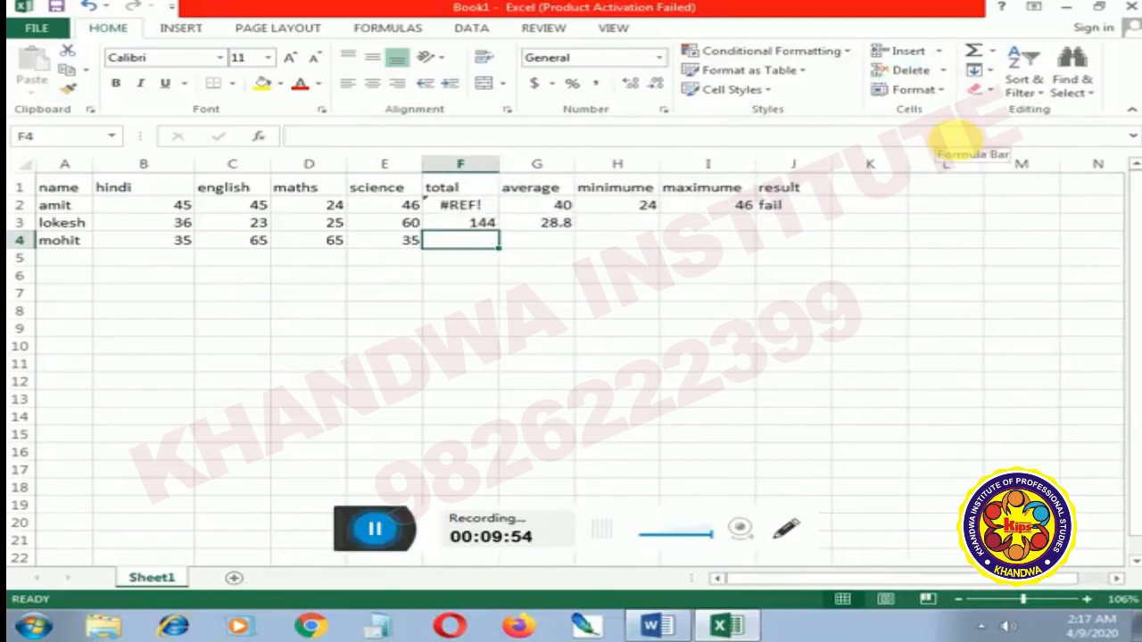